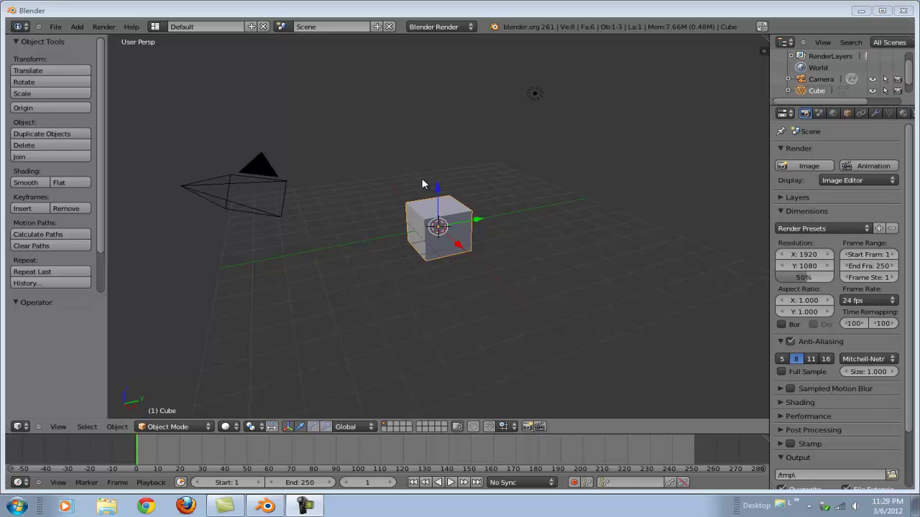
Delete the default cube and switch to Top view.
{"action": "left_click", "coordinate": [432, 195]}
{"action": "left_click", "coordinate": [444, 220]}
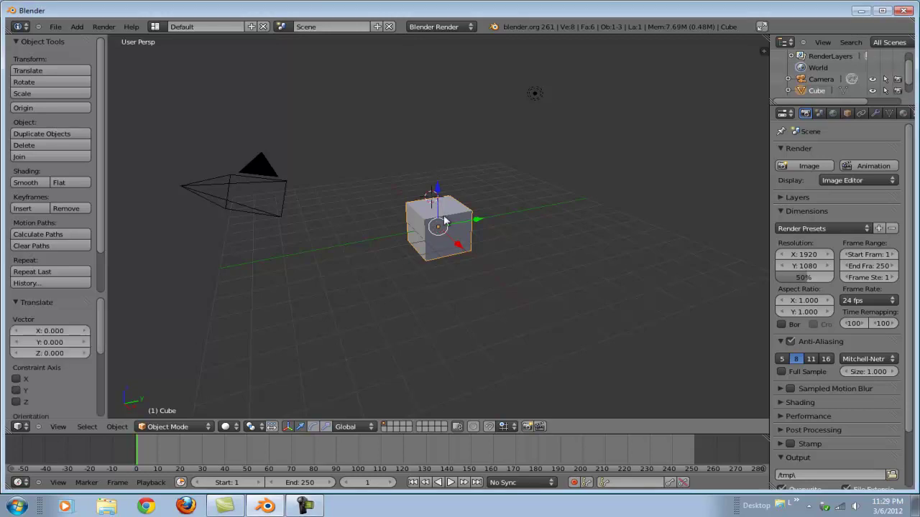
{"action": "key", "text": "x"}
{"action": "left_click", "coordinate": [435, 218]}
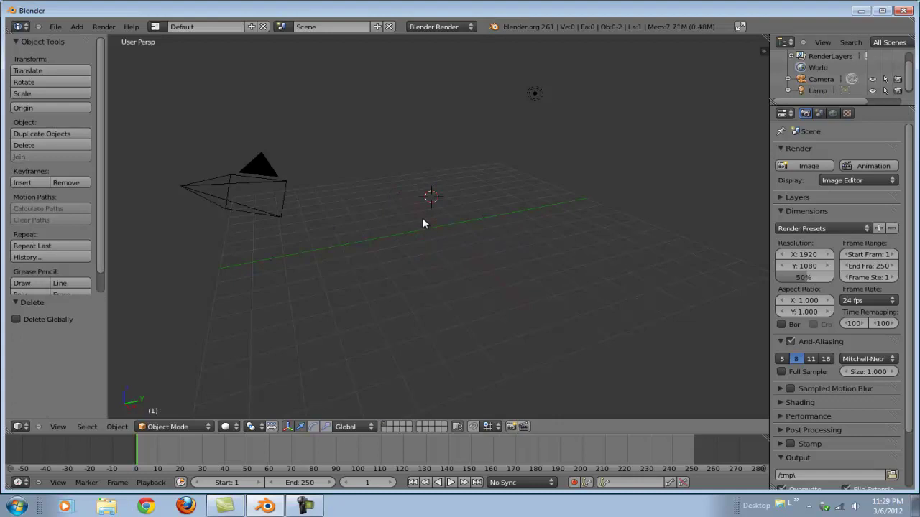
{"action": "key", "text": "KP_7"}
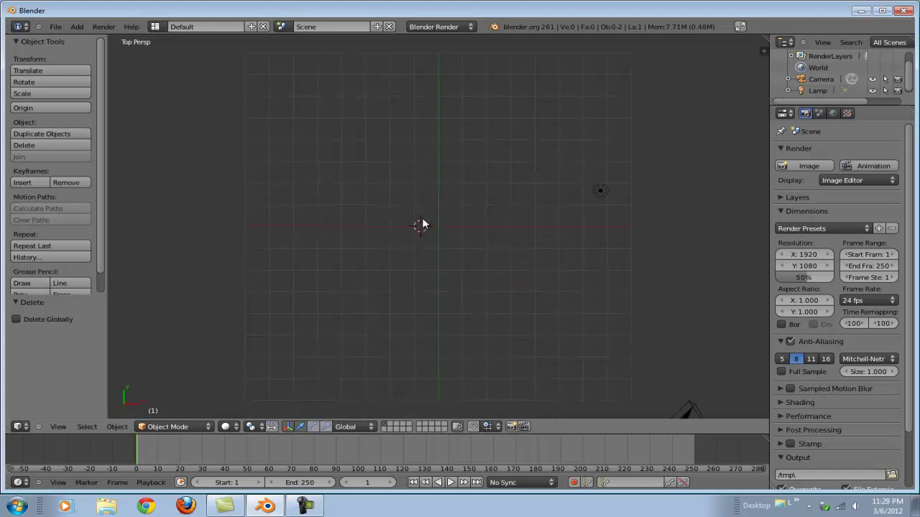
Add a 16-vertex circle at the origin and enter Edit Mode.
{"action": "key", "text": "shift+a"}
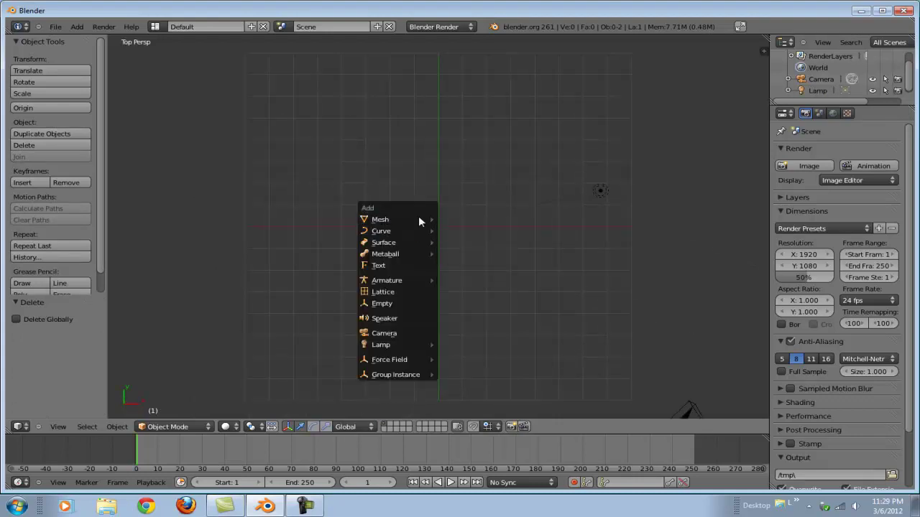
{"action": "mouse_move", "coordinate": [420, 220]}
{"action": "left_click", "coordinate": [457, 243]}
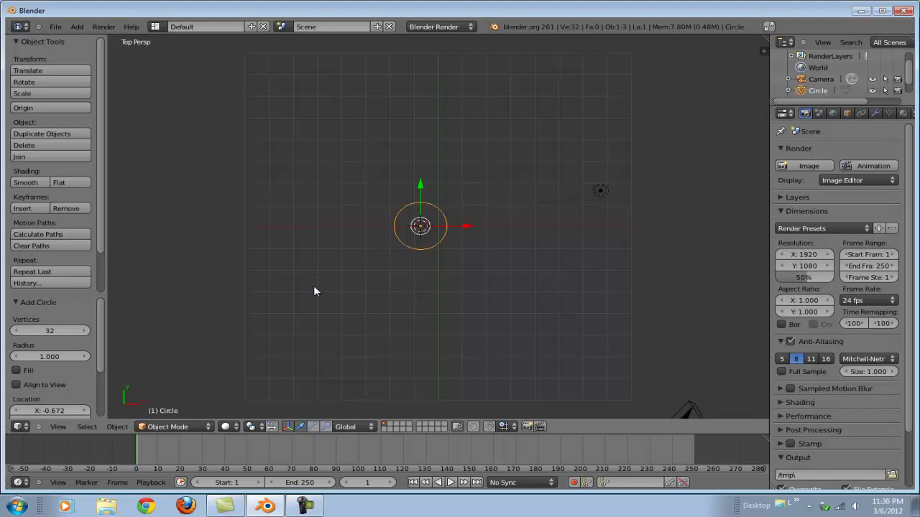
{"action": "left_click", "coordinate": [62, 332]}
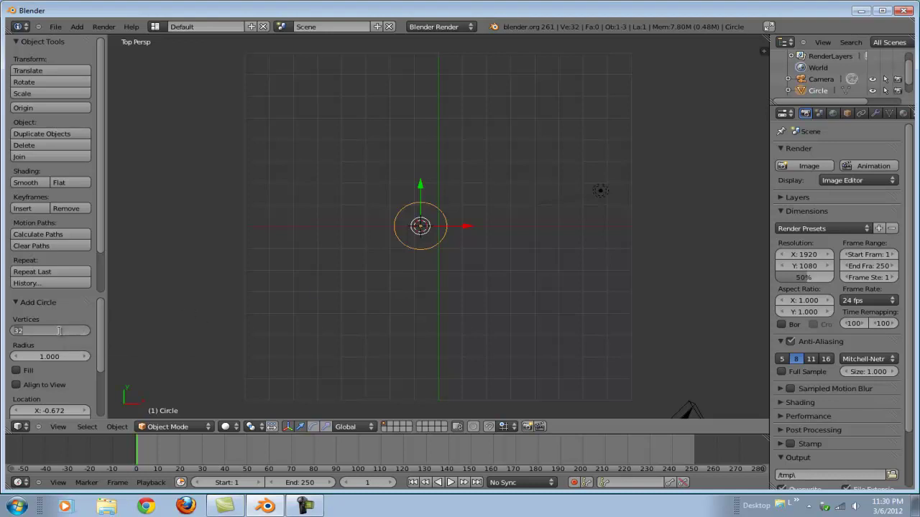
{"action": "type", "text": "16"}
{"action": "key", "text": "Return"}
{"action": "left_click", "coordinate": [165, 427]}
{"action": "left_click", "coordinate": [180, 401]}
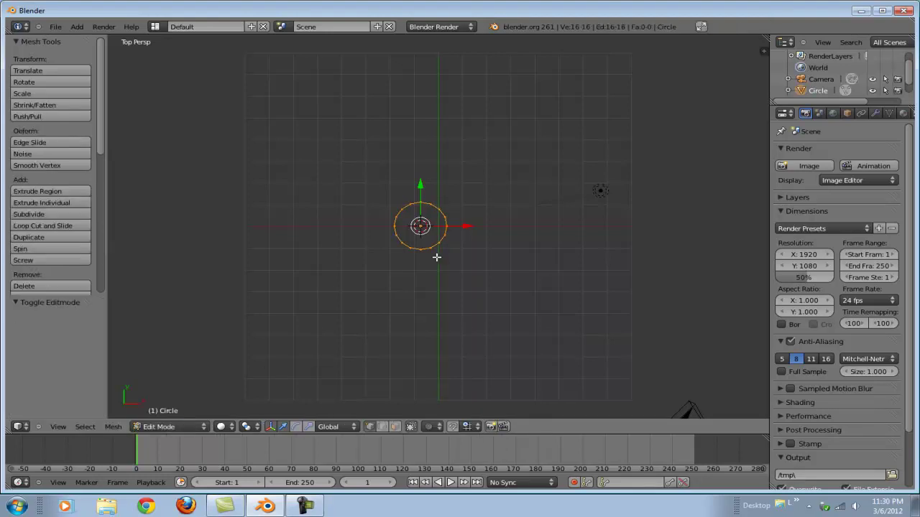
In Front view, extrude the circle 1.404 straight up along Z.
{"action": "key", "text": "KP_1"}
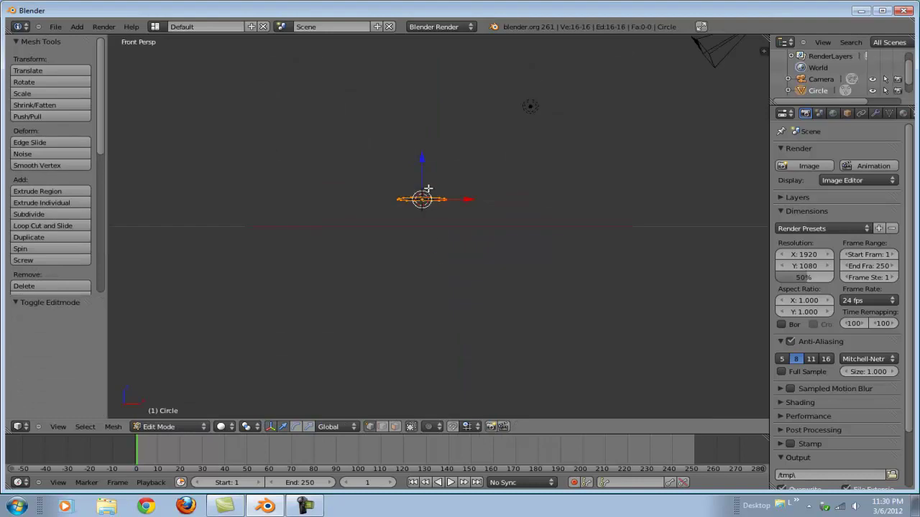
{"action": "key", "text": "e"}
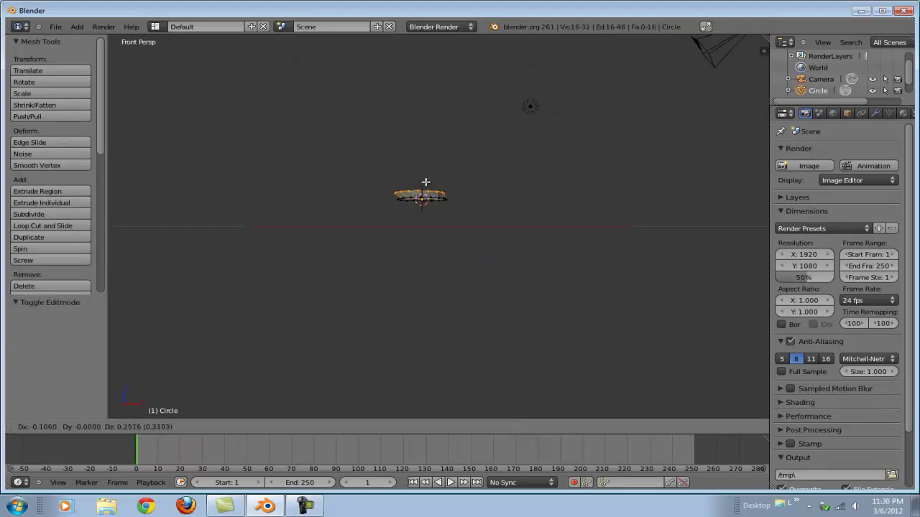
{"action": "key", "text": "z"}
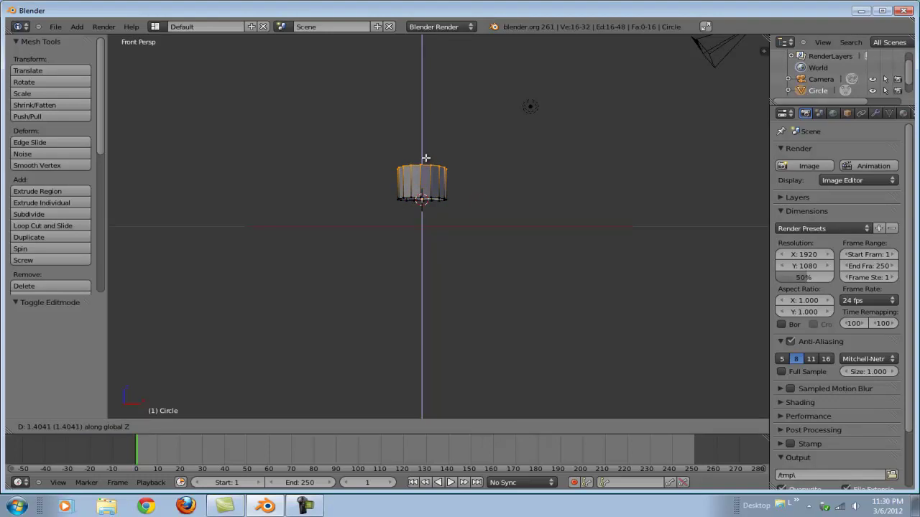
{"action": "left_click", "coordinate": [425, 158]}
Scale the top ring to 0.526 to taper the shade.
{"action": "middle_click_drag", "start_coordinate": [425, 157], "coordinate": [427, 186]}
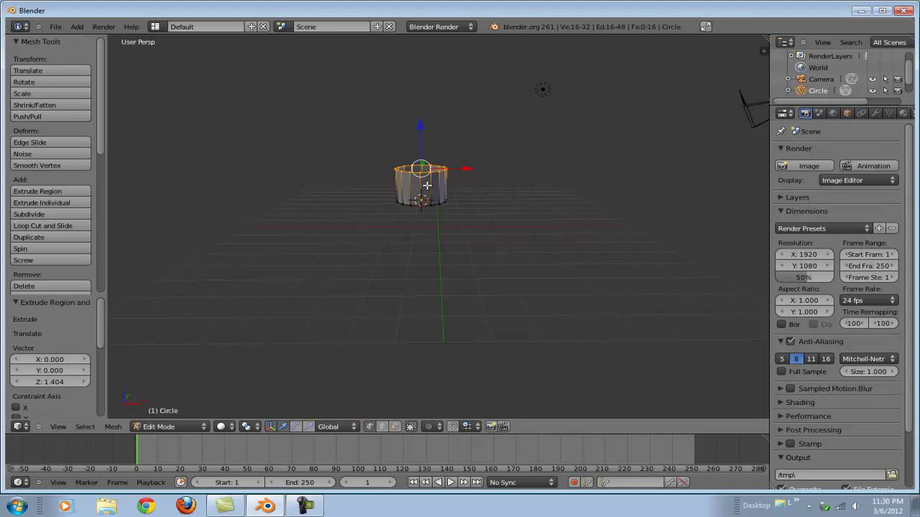
{"action": "key", "text": "s"}
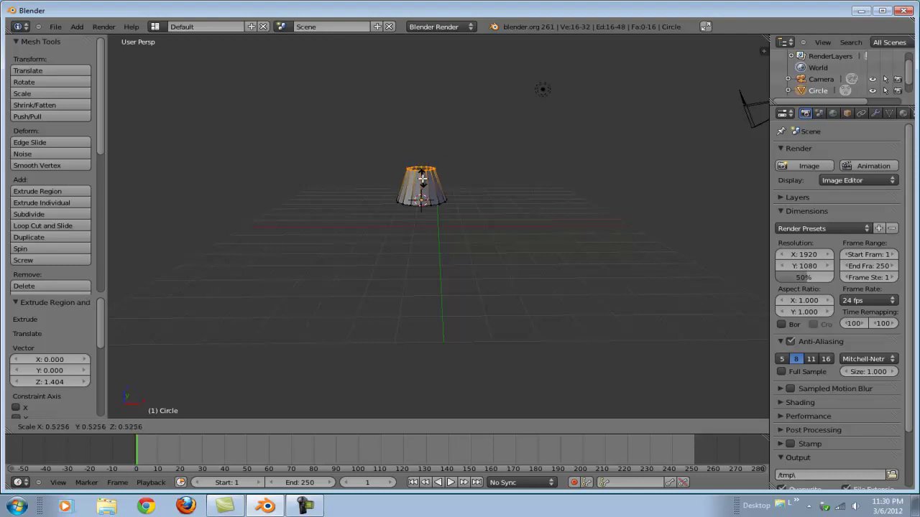
{"action": "left_click", "coordinate": [422, 179]}
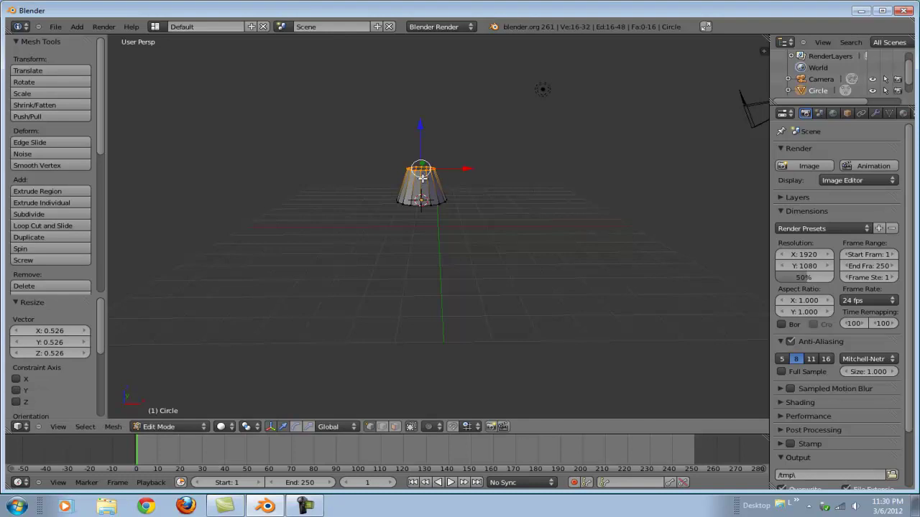
{"action": "scroll", "coordinate": [431, 172], "scroll_direction": "up", "scroll_amount": 3}
{"action": "scroll", "coordinate": [436, 169], "scroll_direction": "down", "scroll_amount": 2}
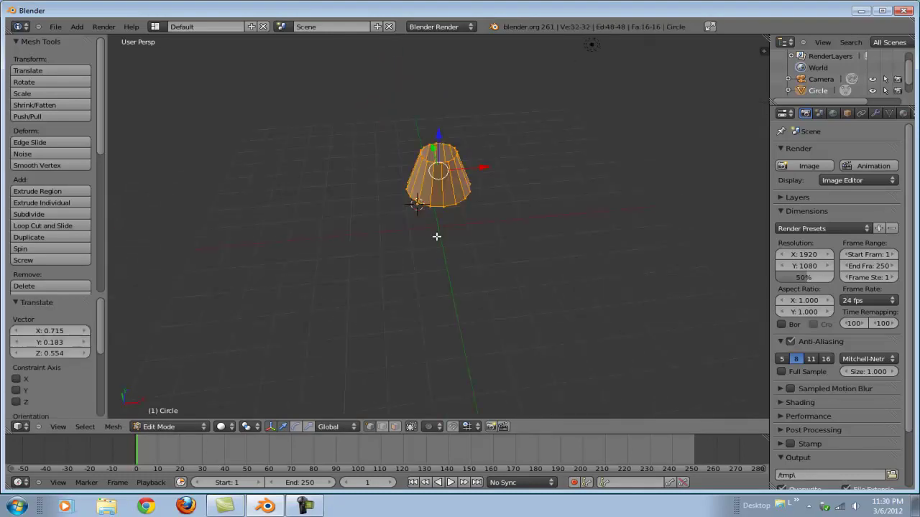
{"action": "left_click", "coordinate": [442, 224]}
Add a new circle below the shade and scale it to 0.168.
{"action": "key", "text": "shift+a"}
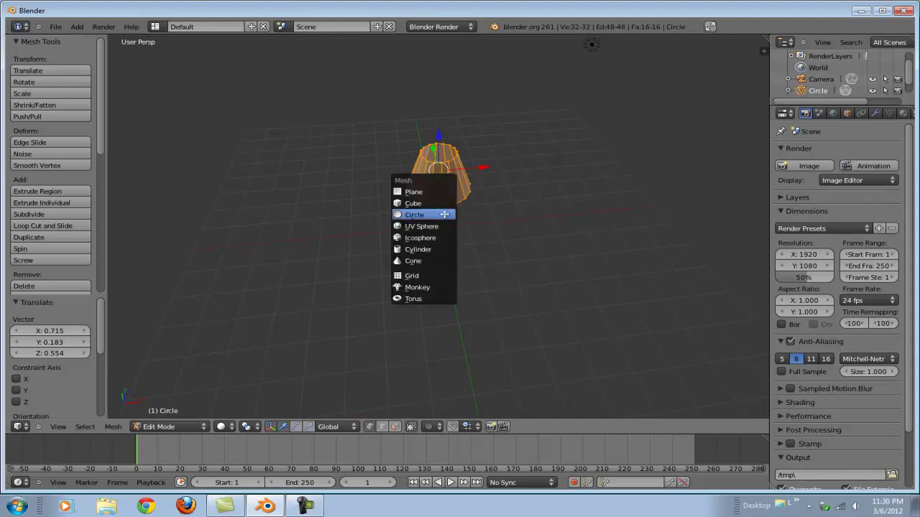
{"action": "left_click", "coordinate": [445, 214]}
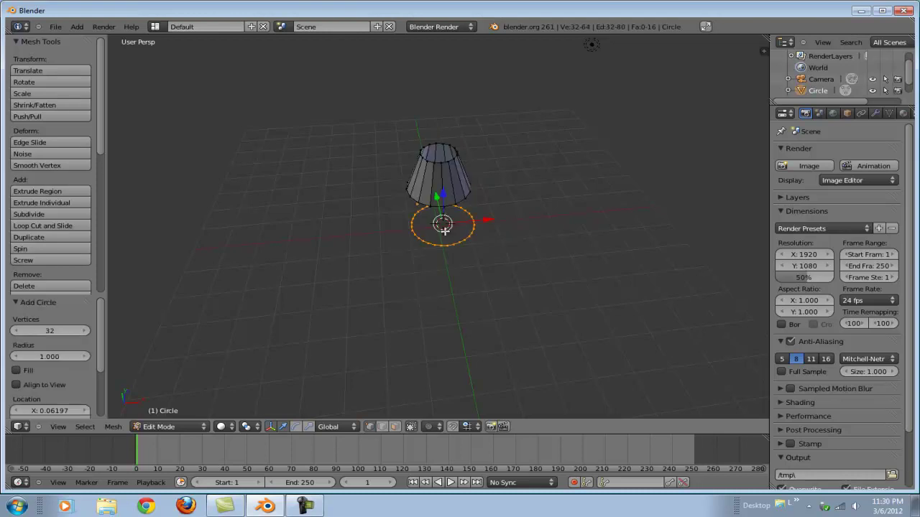
{"action": "key", "text": "s"}
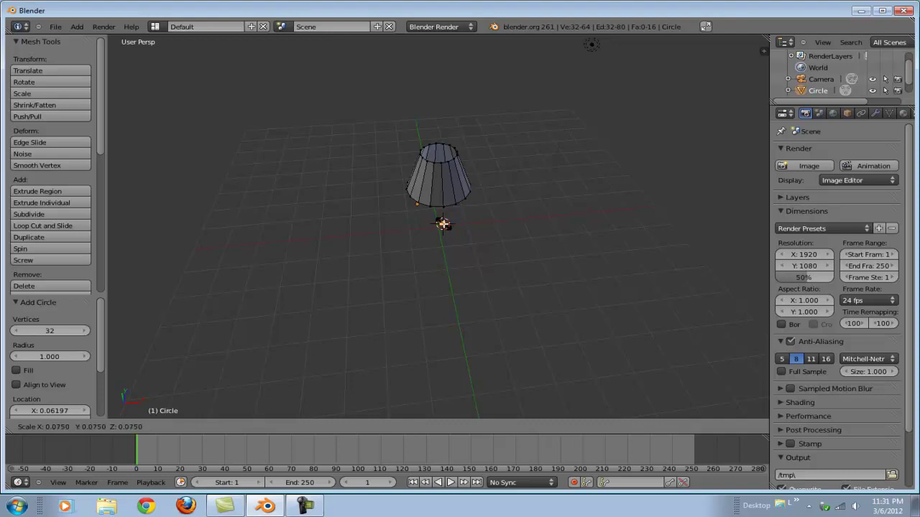
{"action": "left_click", "coordinate": [442, 224]}
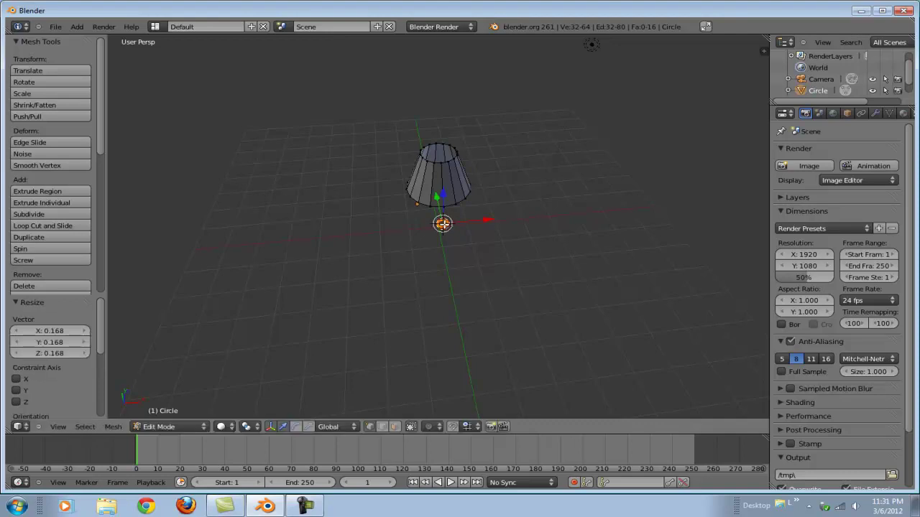
In Front view, raise the small circle 1.806 along Z into a stem.
{"action": "key", "text": "KP_1"}
{"action": "key", "text": "g"}
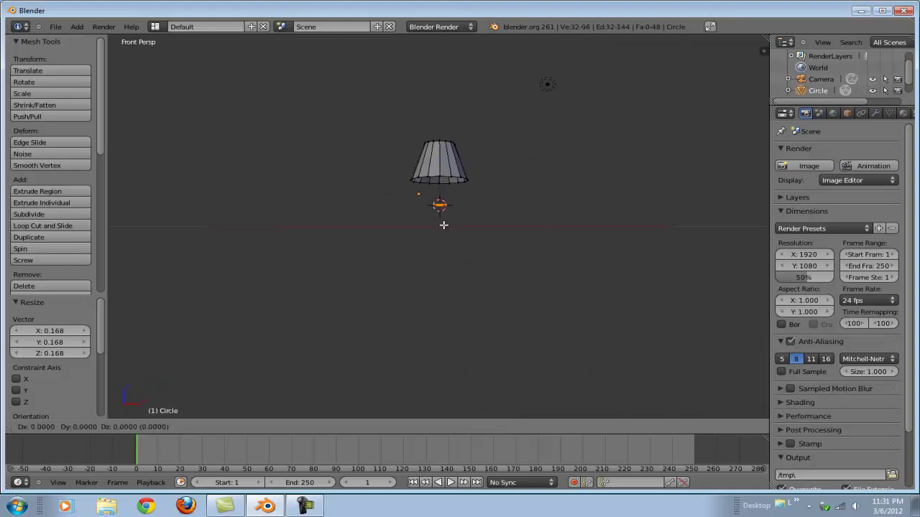
{"action": "key", "text": "z"}
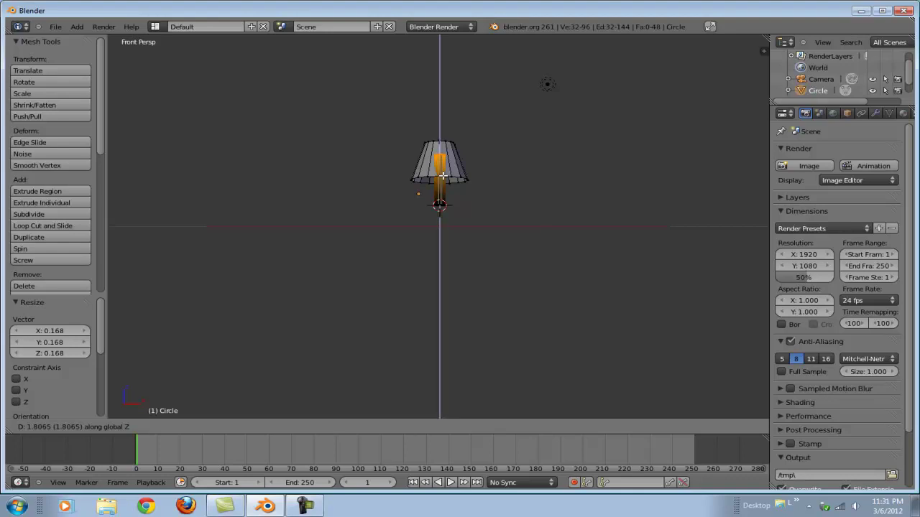
{"action": "left_click", "coordinate": [442, 176]}
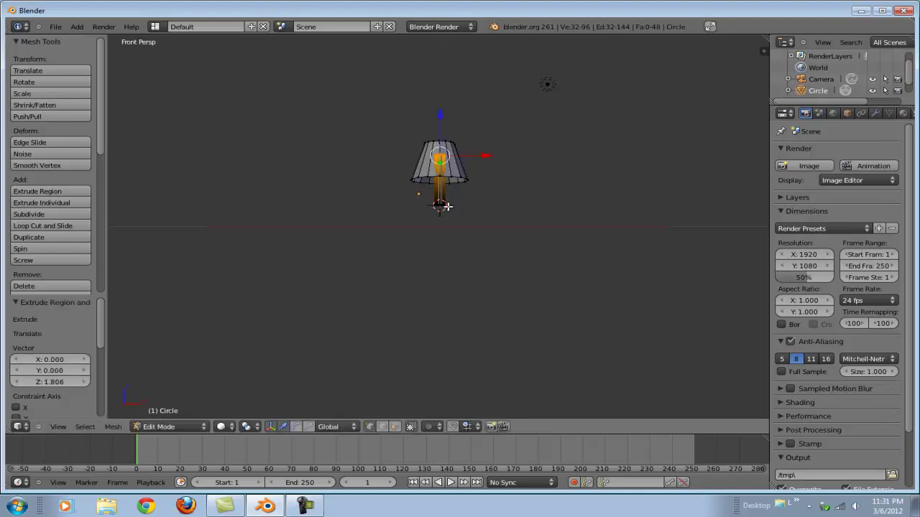
{"action": "scroll", "coordinate": [448, 205], "scroll_direction": "up", "scroll_amount": 4}
{"action": "middle_click_drag", "start_coordinate": [448, 206], "coordinate": [452, 283]}
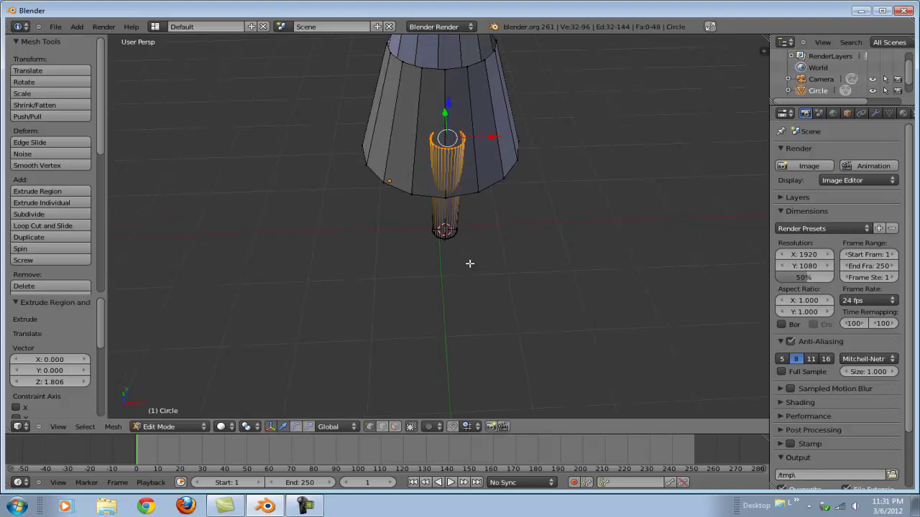
Box-select the stem's bottom faces in wireframe and shift the stem leftward.
{"action": "key", "text": "a"}
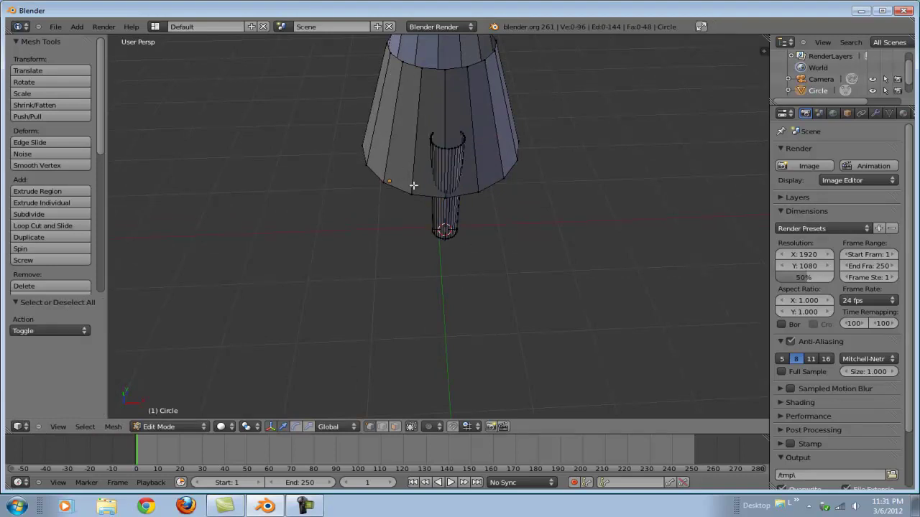
{"action": "middle_click_drag", "start_coordinate": [410, 180], "coordinate": [428, 105]}
{"action": "middle_click_drag", "start_coordinate": [435, 160], "coordinate": [439, 196]}
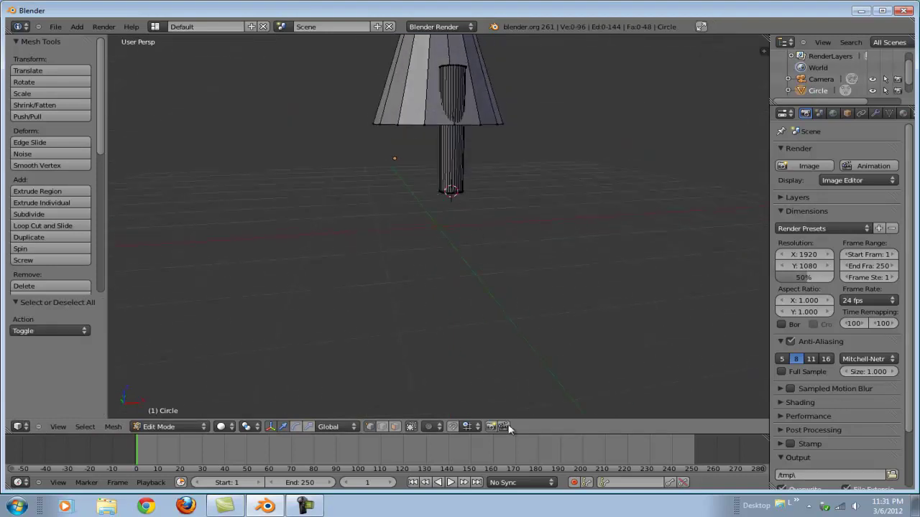
{"action": "left_click", "coordinate": [394, 426]}
{"action": "key", "text": "z"}
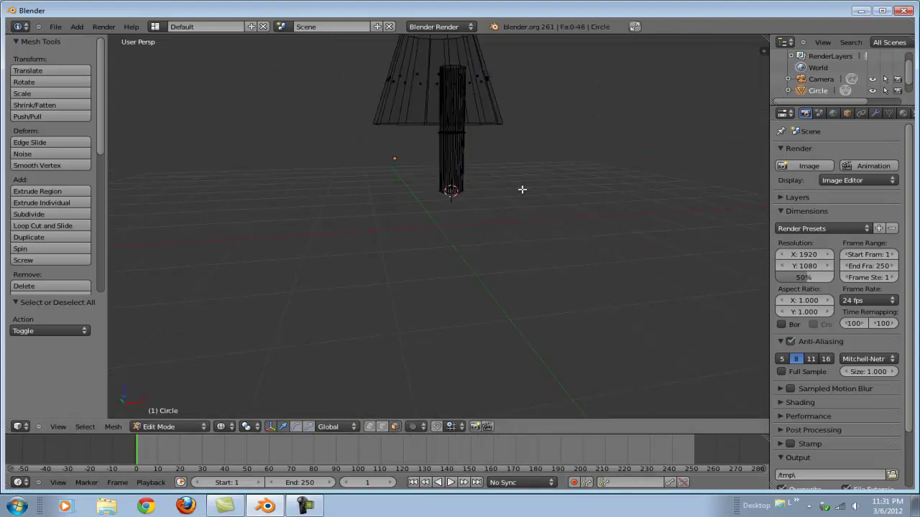
{"action": "key", "text": "b"}
{"action": "left_click_drag", "start_coordinate": [477, 203], "coordinate": [427, 128]}
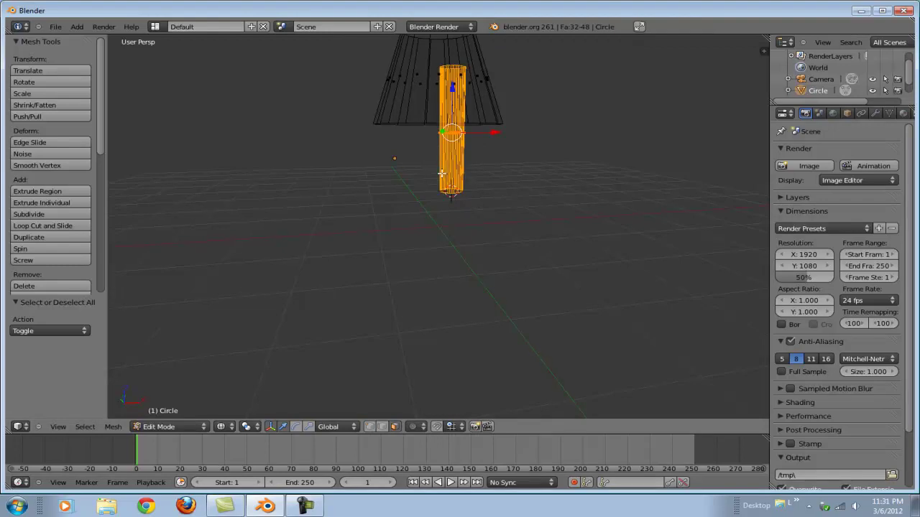
{"action": "key", "text": "g"}
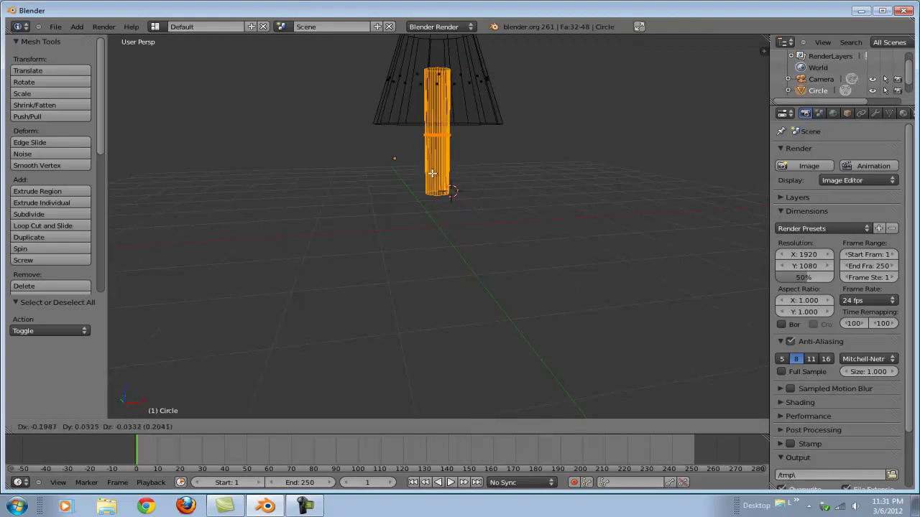
{"action": "left_click", "coordinate": [432, 173]}
Move the stem until it sits centred inside the shade ring.
{"action": "key", "text": "z"}
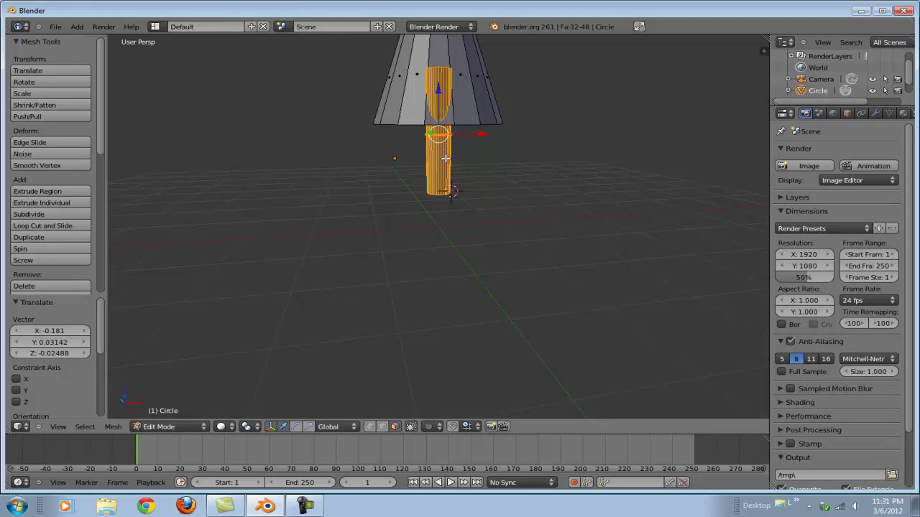
{"action": "middle_click_drag", "start_coordinate": [440, 193], "coordinate": [468, 258]}
{"action": "key", "text": "b"}
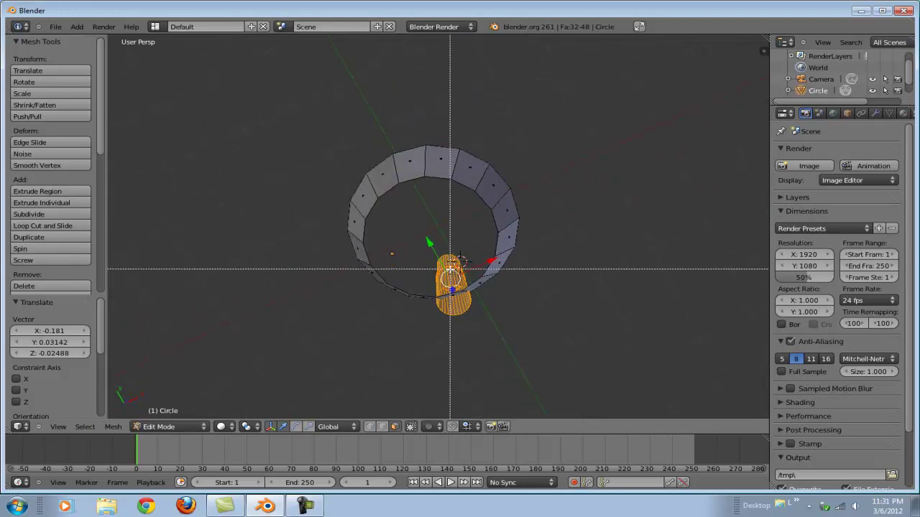
{"action": "key", "text": "Escape"}
{"action": "key", "text": "g"}
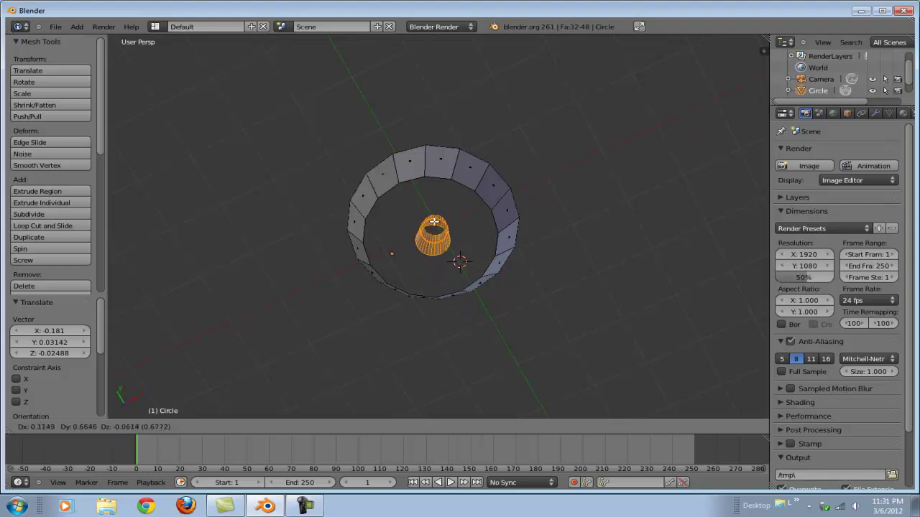
{"action": "left_click", "coordinate": [434, 222]}
{"action": "middle_click_drag", "start_coordinate": [434, 221], "coordinate": [468, 215]}
{"action": "key", "text": "g"}
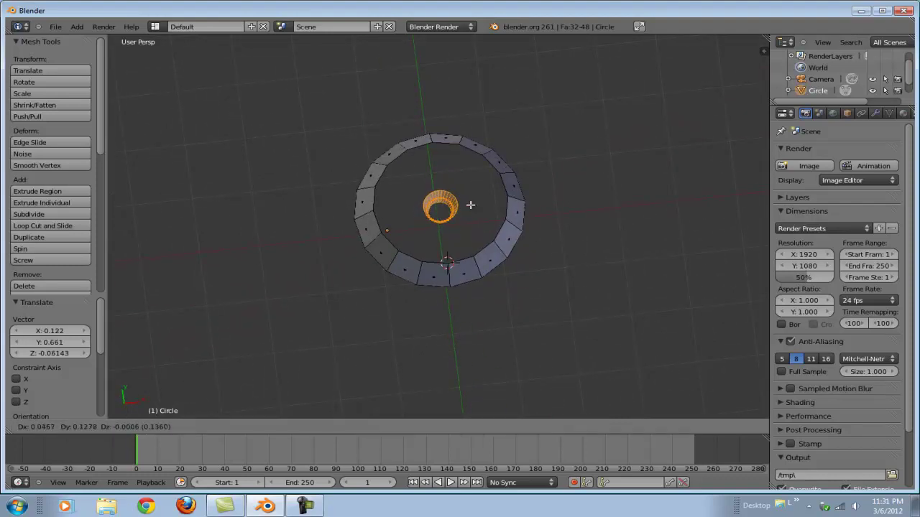
{"action": "left_click", "coordinate": [470, 205]}
Deselect everything and zoom in on the bottom of the stem.
{"action": "middle_click_drag", "start_coordinate": [471, 205], "coordinate": [501, 228]}
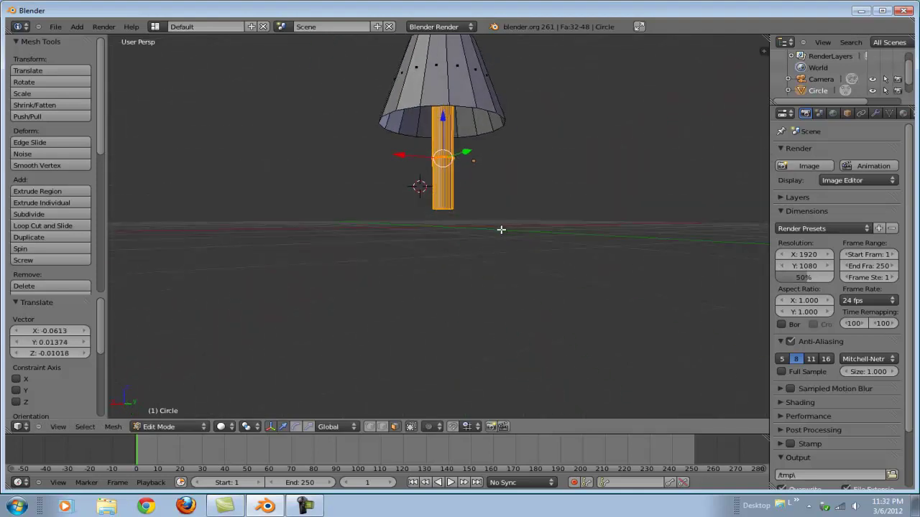
{"action": "key", "text": "a"}
{"action": "scroll", "coordinate": [417, 228], "scroll_direction": "up", "scroll_amount": 5}
{"action": "scroll", "coordinate": [419, 227], "scroll_direction": "up", "scroll_amount": 3}
{"action": "middle_click_drag", "start_coordinate": [451, 199], "coordinate": [446, 222]}
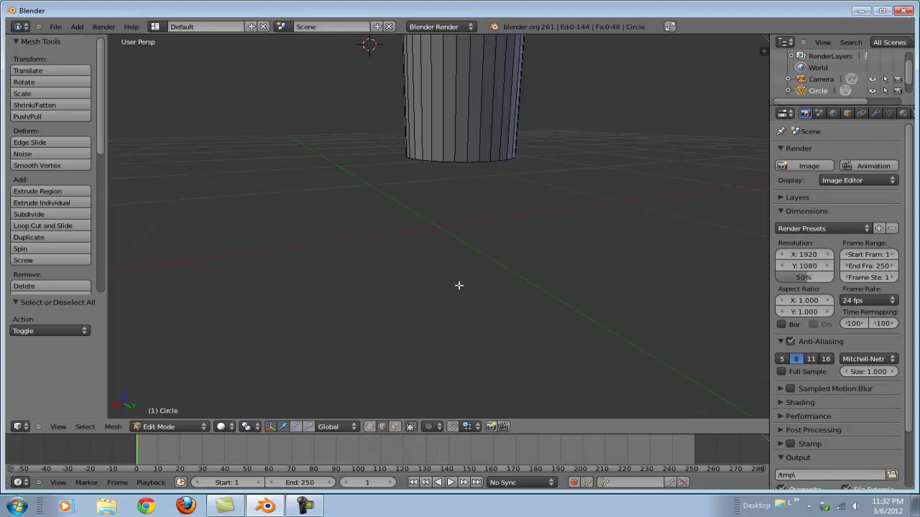
Extrude the stem's bottom loop slightly downward and widen it into a disc.
{"action": "right_click", "coordinate": [461, 163], "text": "alt"}
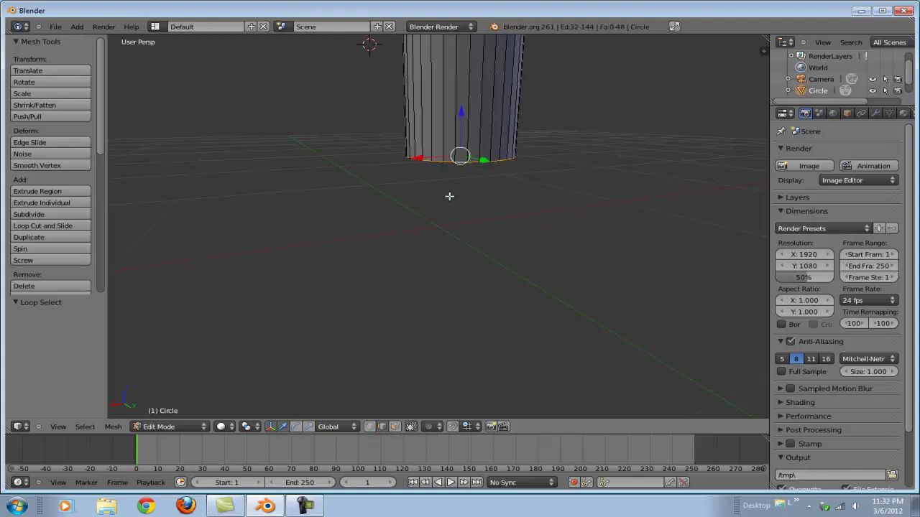
{"action": "key", "text": "e"}
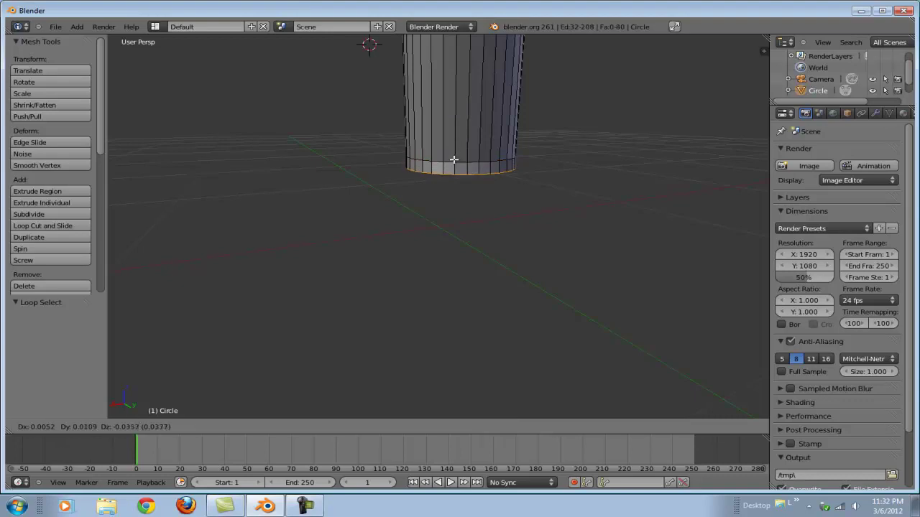
{"action": "key", "text": "z"}
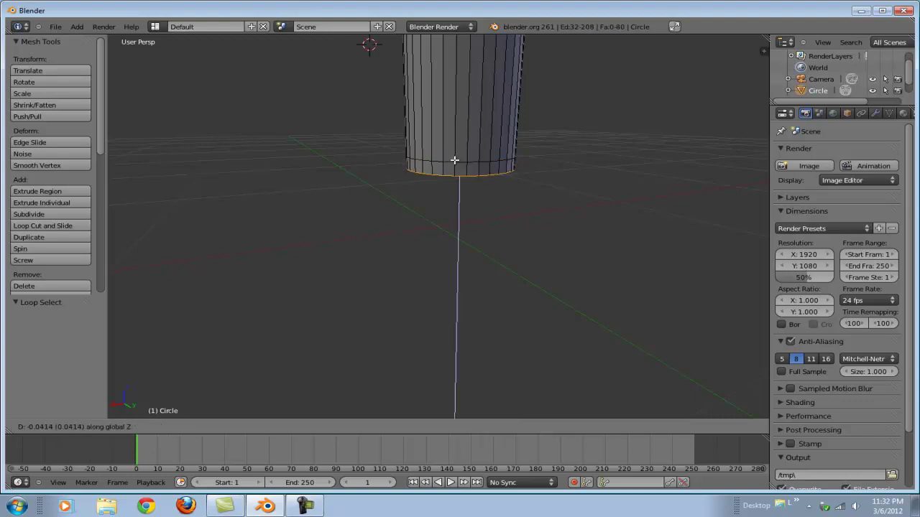
{"action": "left_click", "coordinate": [455, 160]}
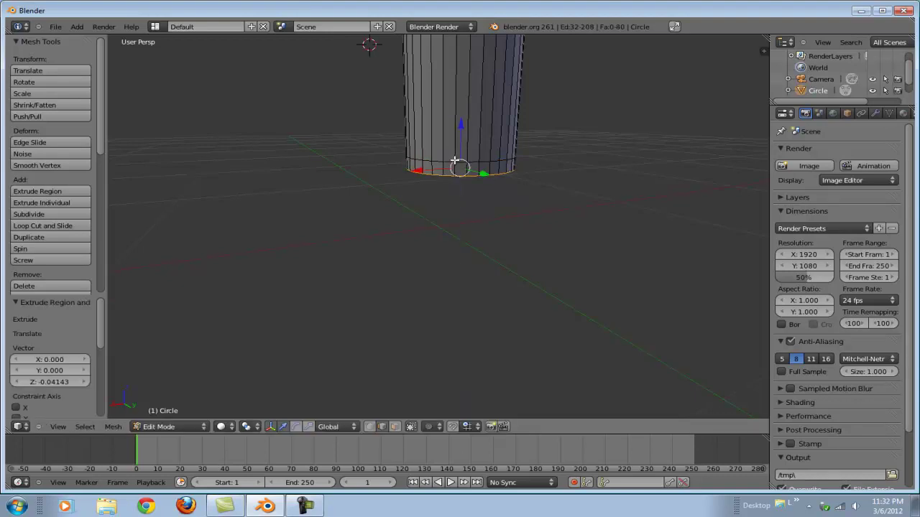
{"action": "key", "text": "s"}
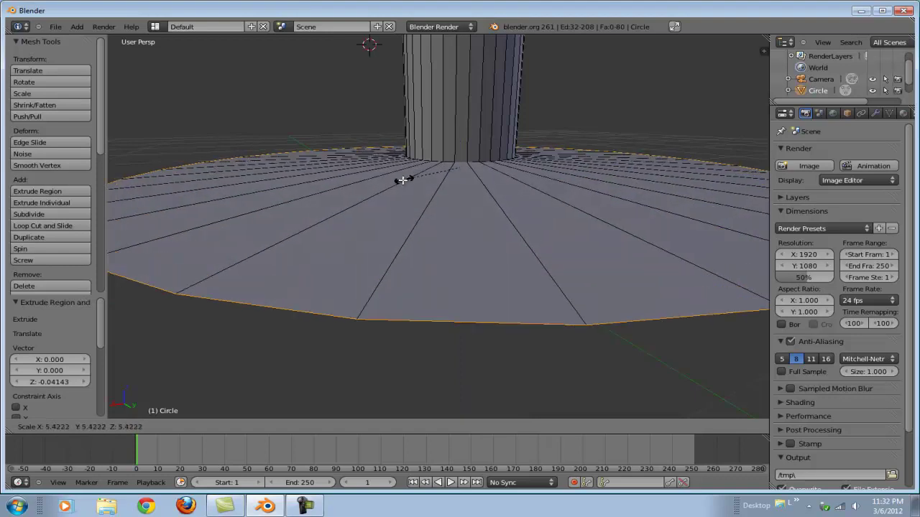
{"action": "left_click", "coordinate": [398, 180]}
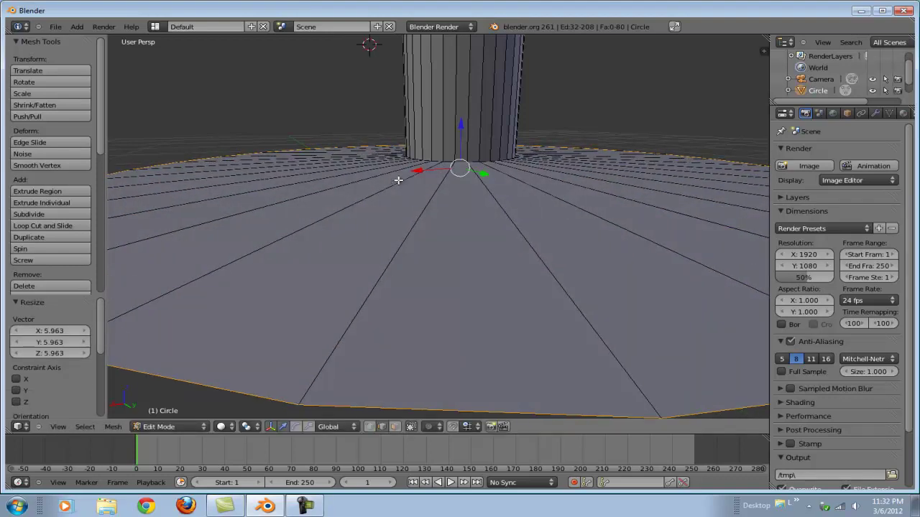
{"action": "scroll", "coordinate": [398, 180], "scroll_direction": "down", "scroll_amount": 8}
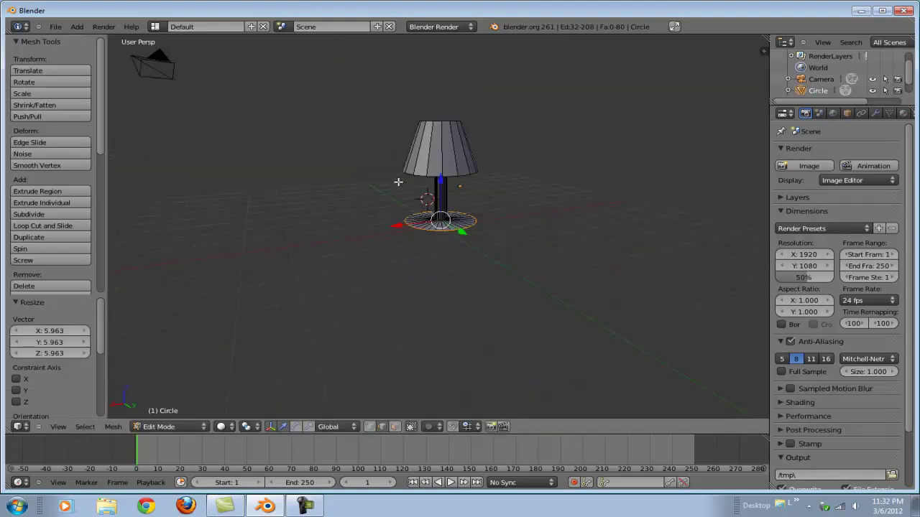
{"action": "scroll", "coordinate": [399, 182], "scroll_direction": "up", "scroll_amount": 4}
Shrink the base disc and lower its rim for 0.04017 thickness.
{"action": "key", "text": "s"}
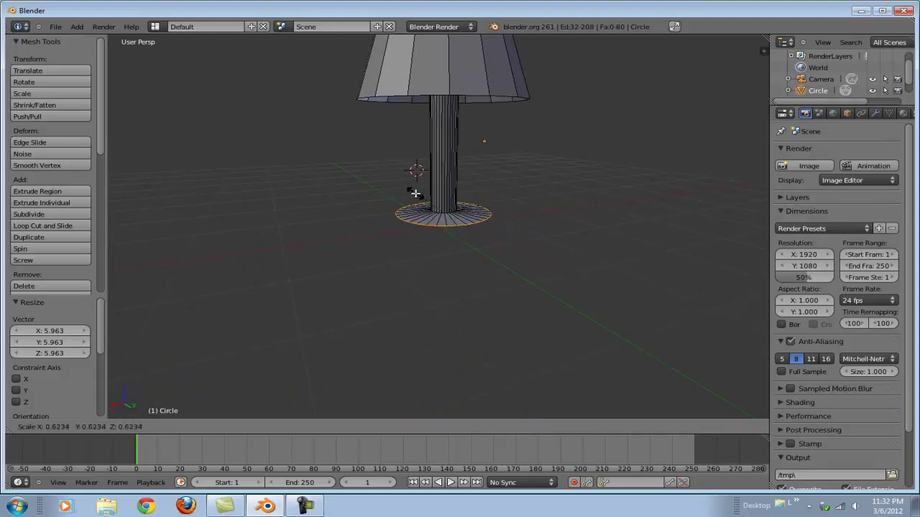
{"action": "left_click", "coordinate": [416, 193]}
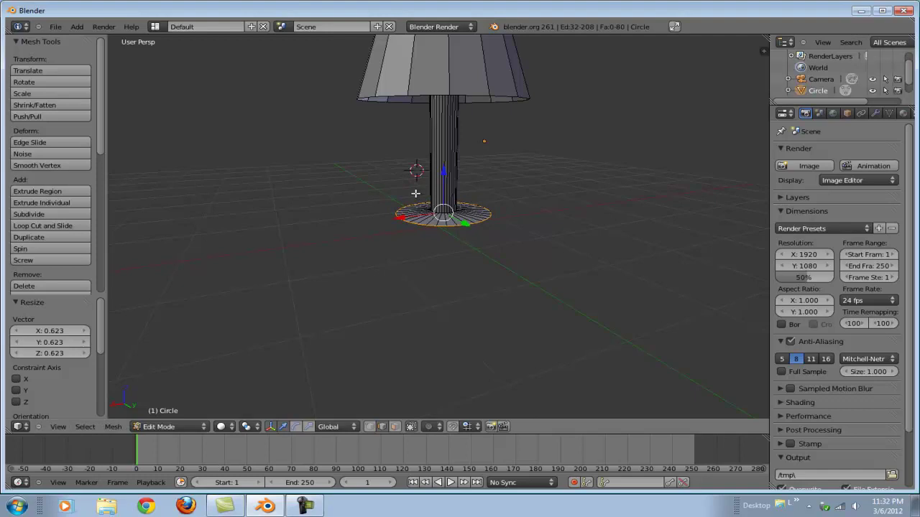
{"action": "key", "text": "g"}
{"action": "key", "text": "z"}
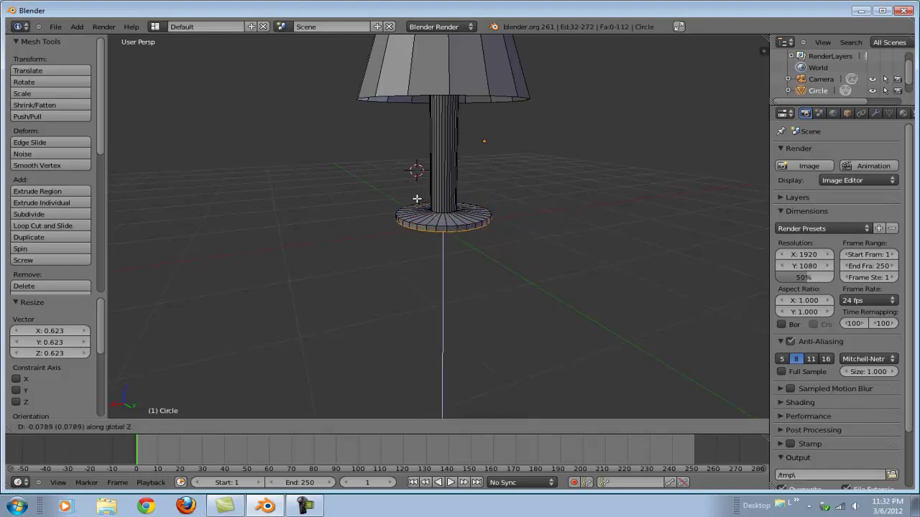
{"action": "left_click", "coordinate": [417, 198]}
Extrude the base's bottom ring and scale it inward to close the underside.
{"action": "key", "text": "e"}
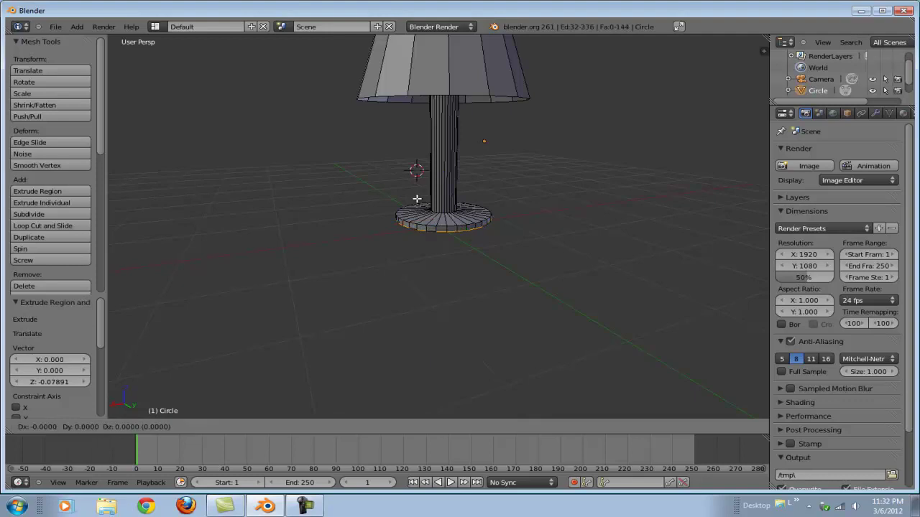
{"action": "key", "text": "s"}
{"action": "left_click", "coordinate": [418, 200]}
{"action": "middle_click_drag", "start_coordinate": [418, 200], "coordinate": [462, 128]}
{"action": "key", "text": "g"}
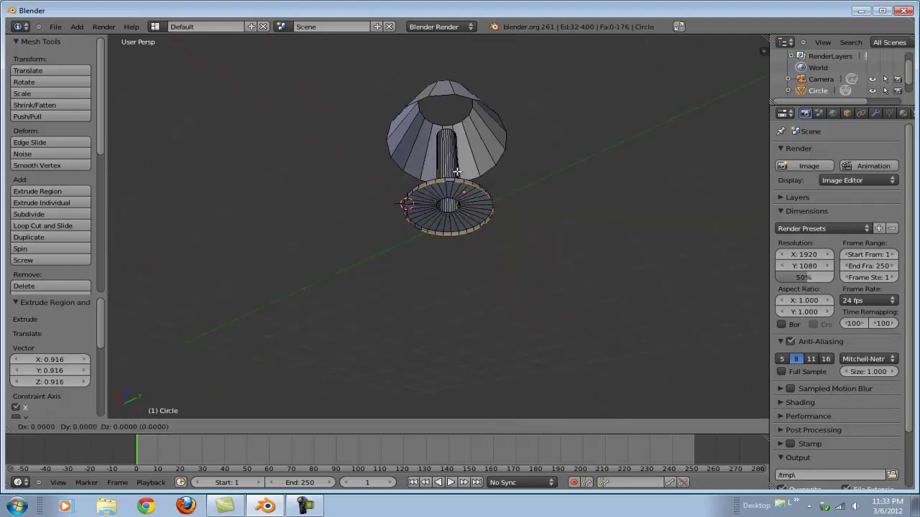
{"action": "key", "text": "s"}
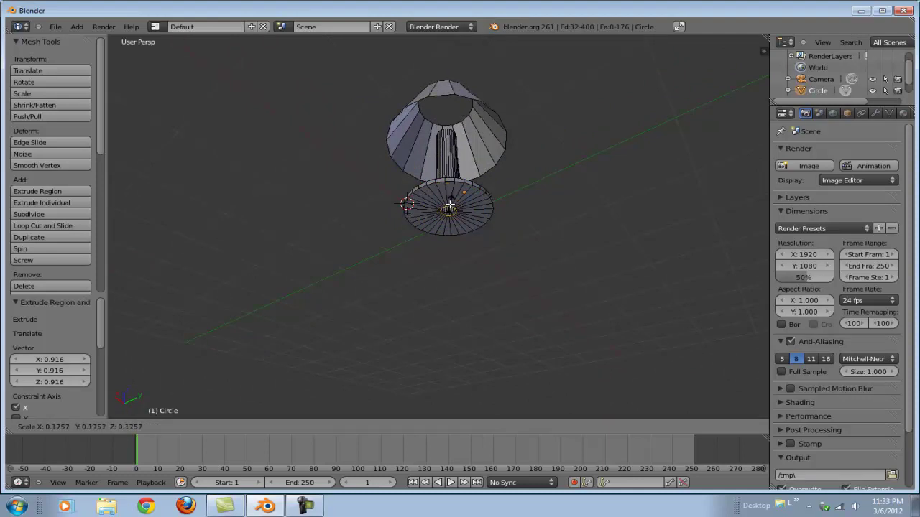
{"action": "left_click", "coordinate": [449, 210]}
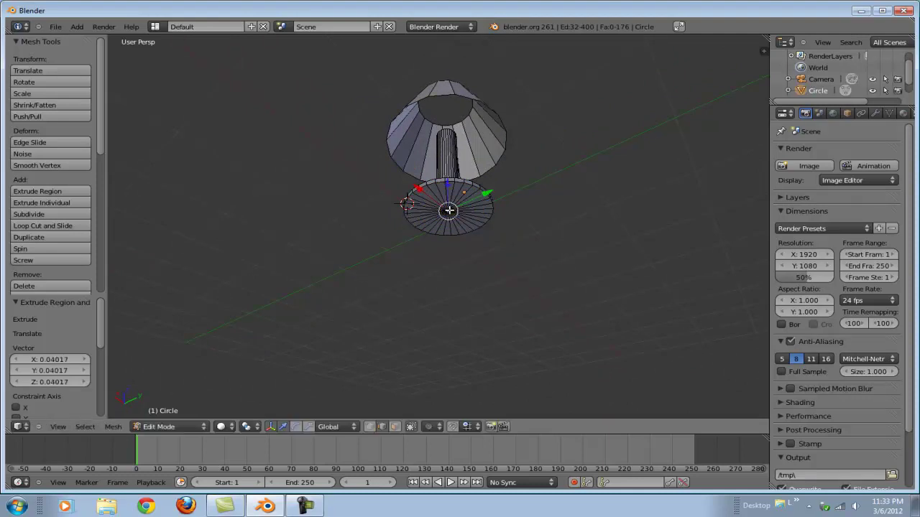
{"action": "middle_click_drag", "start_coordinate": [507, 148], "coordinate": [383, 233]}
{"action": "scroll", "coordinate": [508, 253], "scroll_direction": "down", "scroll_amount": 5}
Select an edge on the lampshade and mark it as a UV seam.
{"action": "key", "text": "a"}
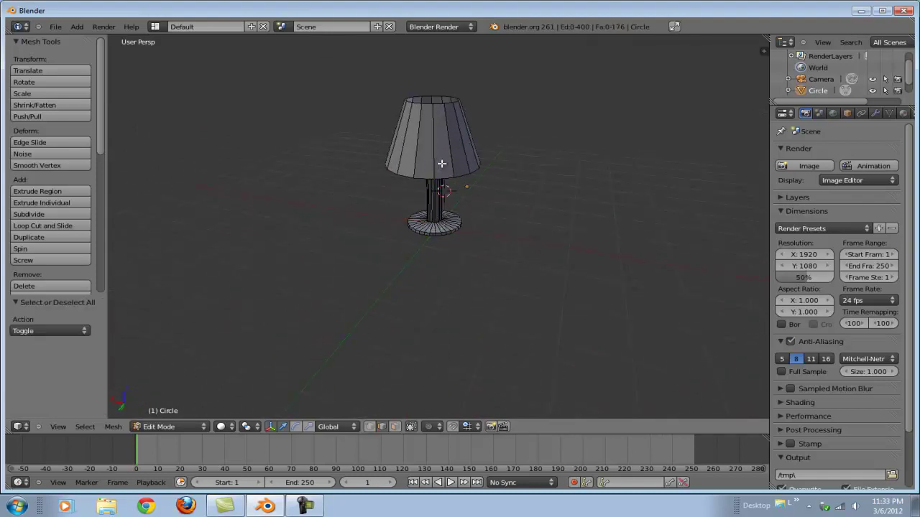
{"action": "scroll", "coordinate": [88, 255], "scroll_direction": "down", "scroll_amount": 6}
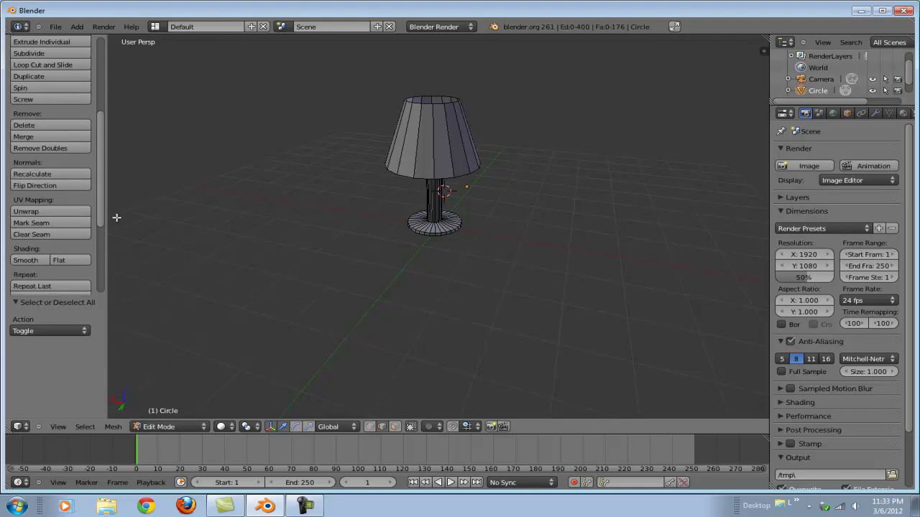
{"action": "scroll", "coordinate": [121, 215], "scroll_direction": "down", "scroll_amount": 3}
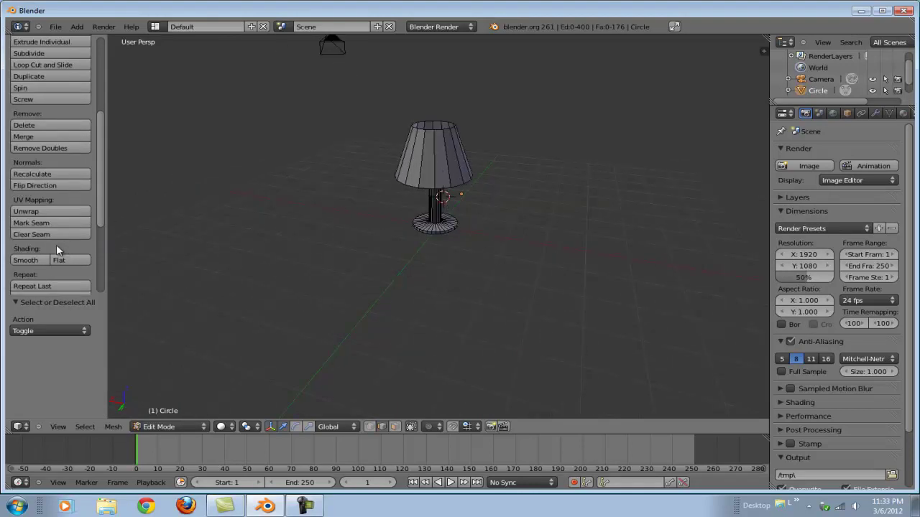
{"action": "right_click", "coordinate": [436, 160]}
{"action": "middle_click_drag", "start_coordinate": [360, 194], "coordinate": [411, 208]}
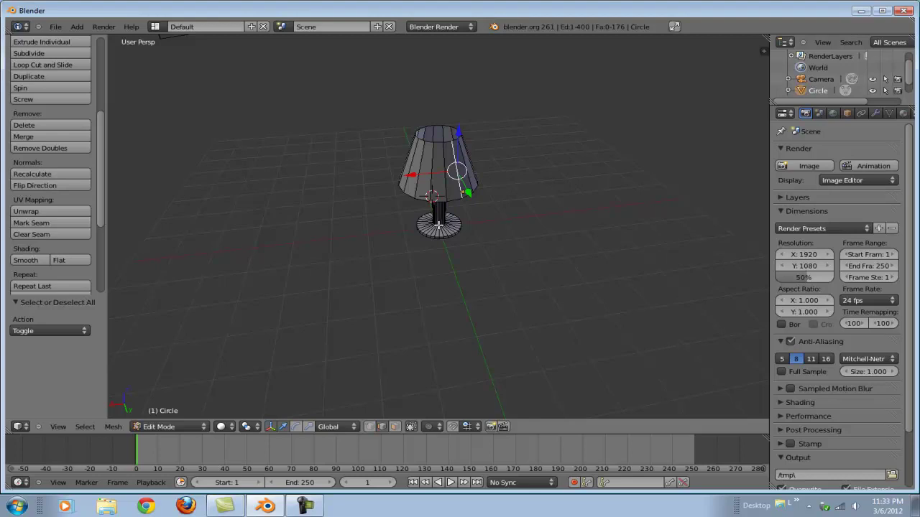
{"action": "middle_click_drag", "start_coordinate": [438, 225], "coordinate": [398, 234]}
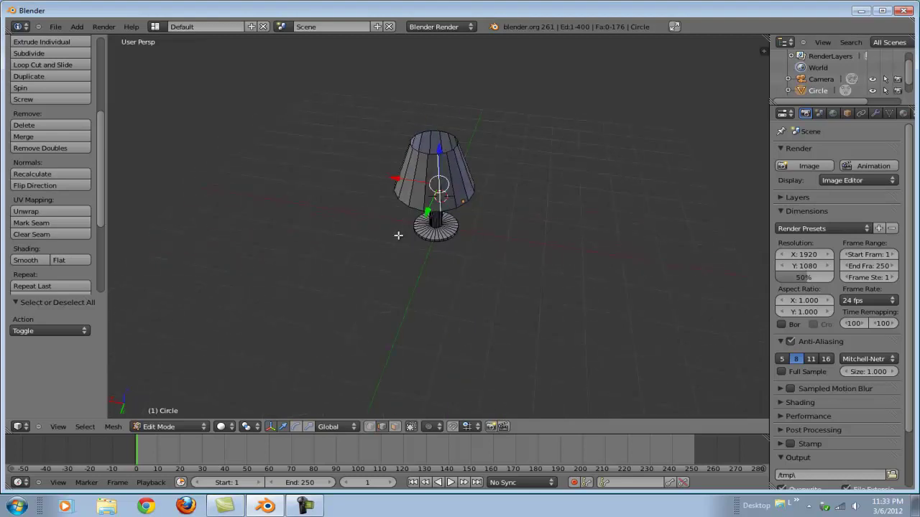
{"action": "left_click", "coordinate": [56, 225]}
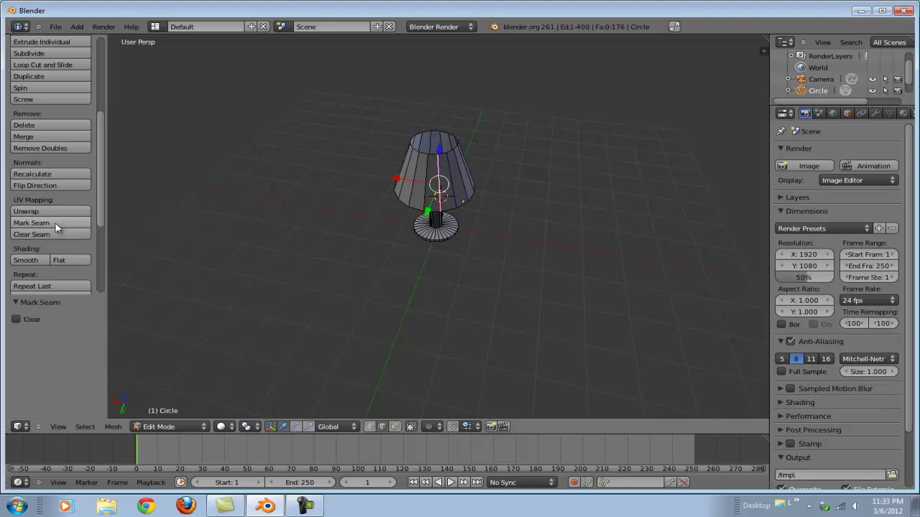
In the UV Editing layout, box-select the shade and unwrap it, then return to Default.
{"action": "left_click", "coordinate": [156, 27]}
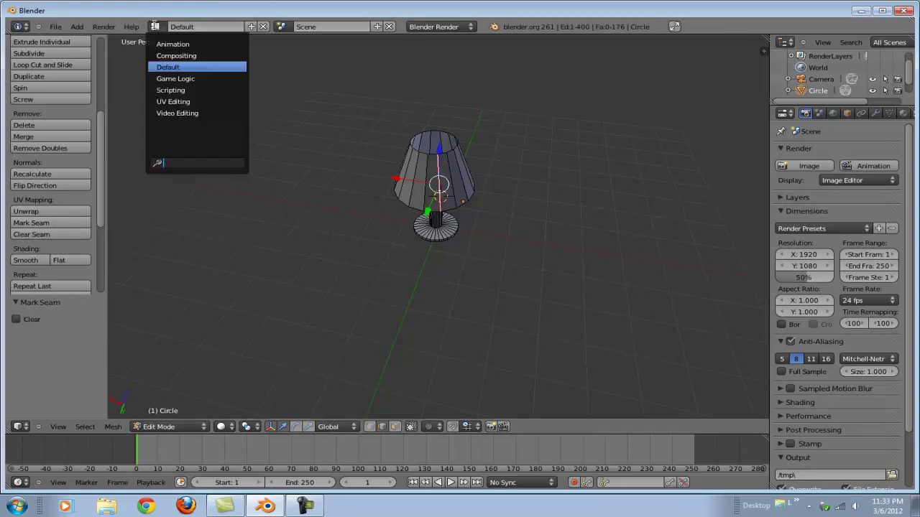
{"action": "left_click", "coordinate": [188, 102]}
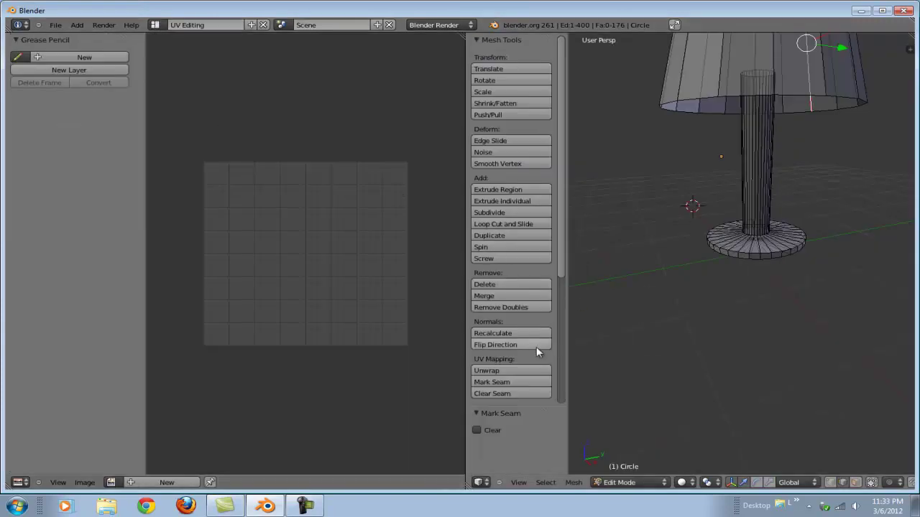
{"action": "key", "text": "b"}
{"action": "left_click_drag", "start_coordinate": [692, 153], "coordinate": [806, 186]}
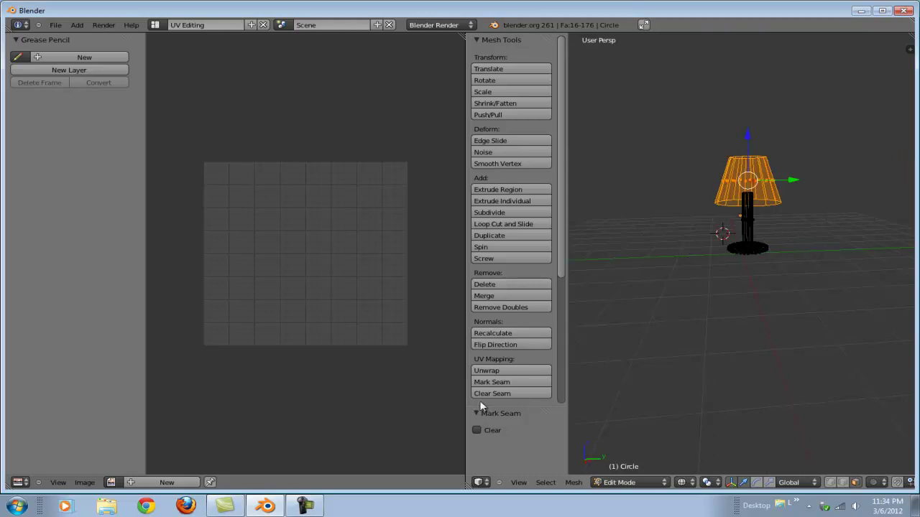
{"action": "left_click", "coordinate": [488, 371]}
{"action": "left_click", "coordinate": [491, 363]}
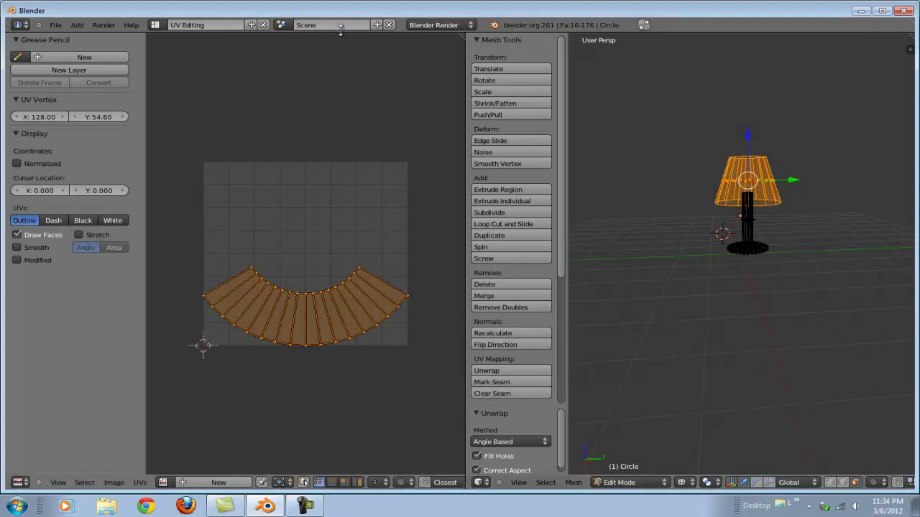
{"action": "left_click", "coordinate": [157, 25]}
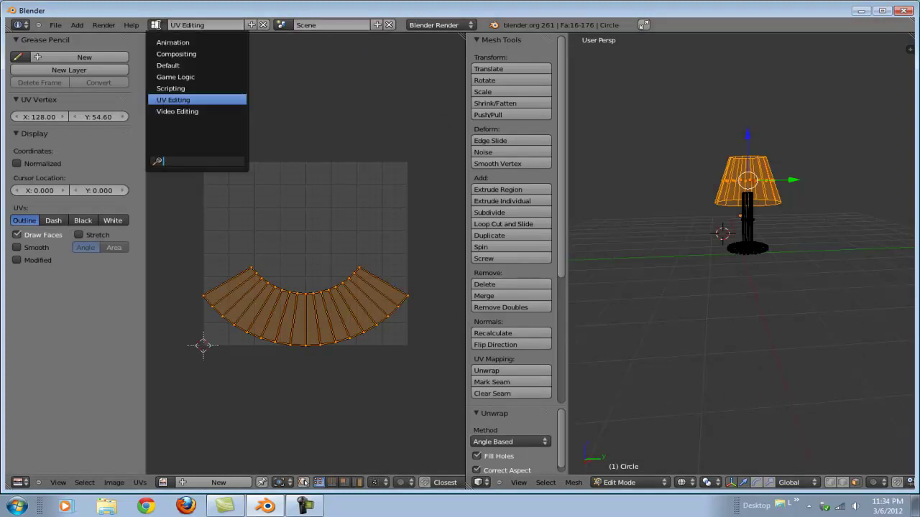
{"action": "left_click", "coordinate": [180, 63]}
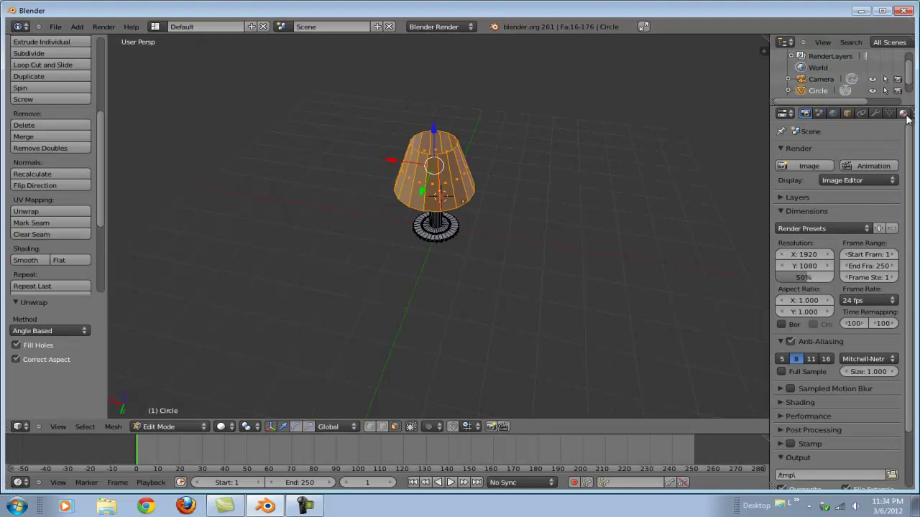
Create Material.001 with 0 specular intensity and tan diffuse colour (0.800, 0.542, 0.264).
{"action": "left_click", "coordinate": [904, 113]}
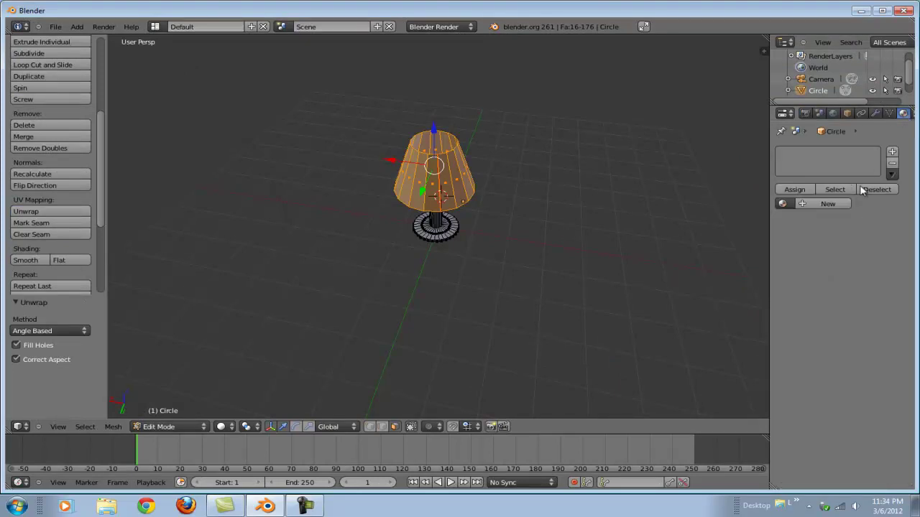
{"action": "left_click", "coordinate": [828, 205]}
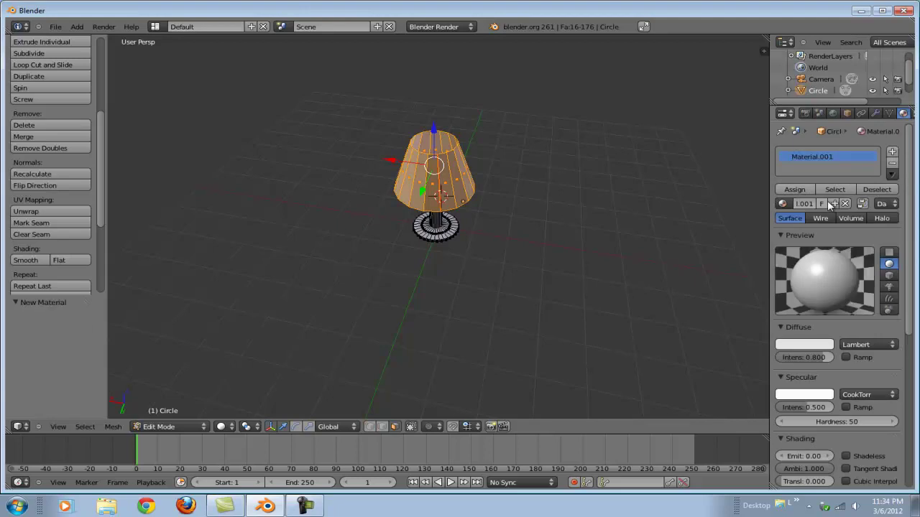
{"action": "left_click_drag", "start_coordinate": [823, 408], "coordinate": [772, 415]}
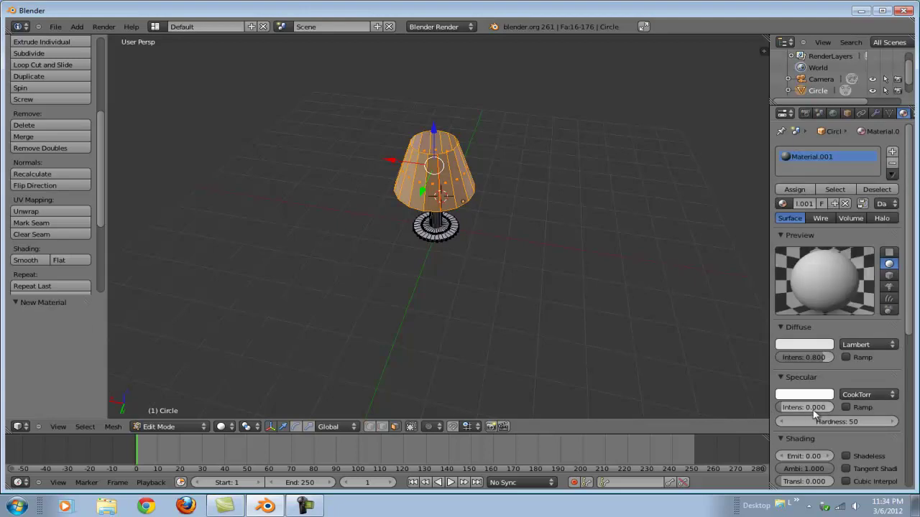
{"action": "left_click", "coordinate": [812, 346]}
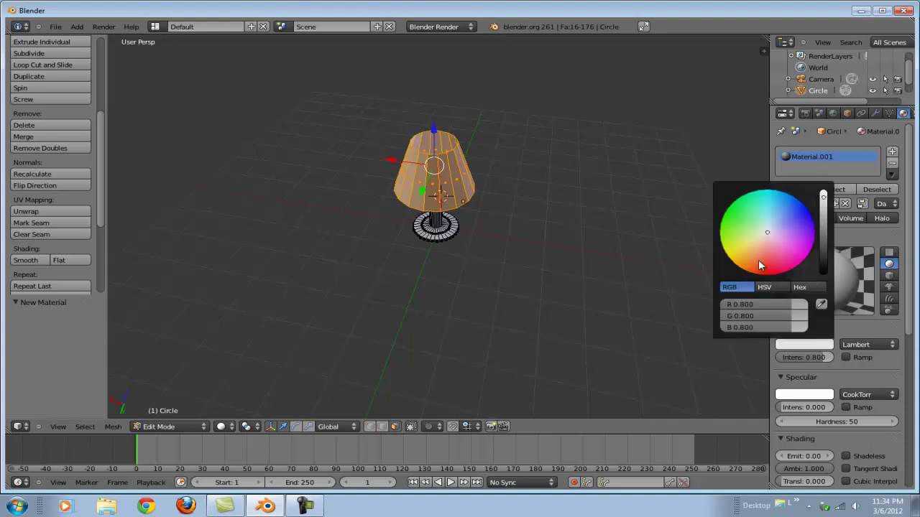
{"action": "left_click_drag", "start_coordinate": [766, 236], "coordinate": [752, 262]}
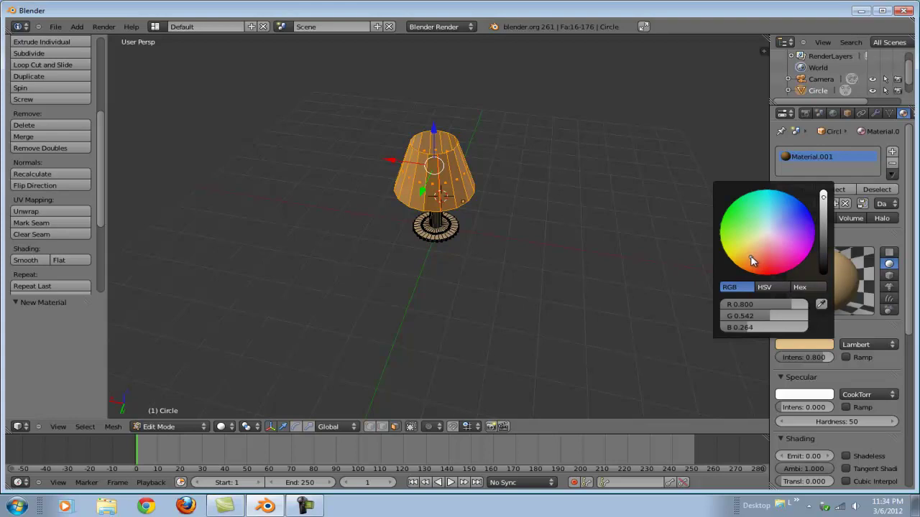
{"action": "left_click", "coordinate": [873, 235]}
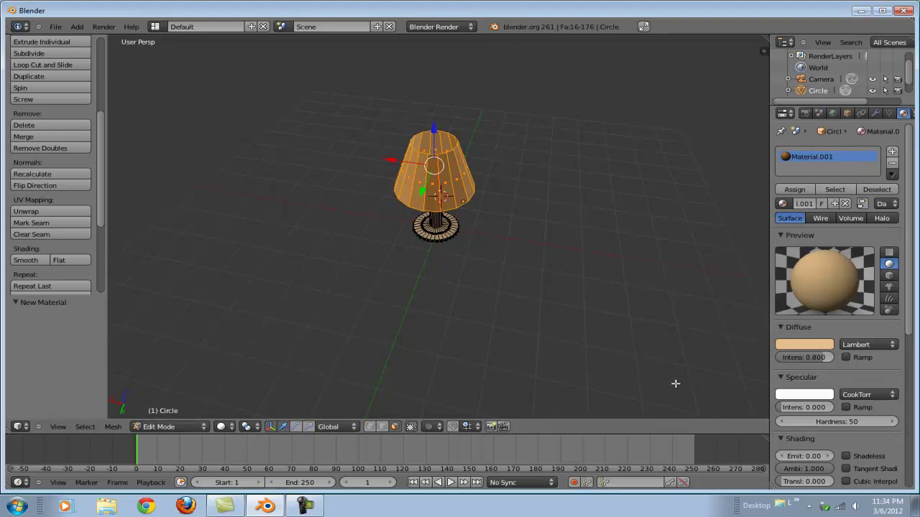
Create a new Image or Movie texture and load clothNormal.jpg from Downloads.
{"action": "left_click", "coordinate": [913, 115]}
{"action": "left_click", "coordinate": [822, 235]}
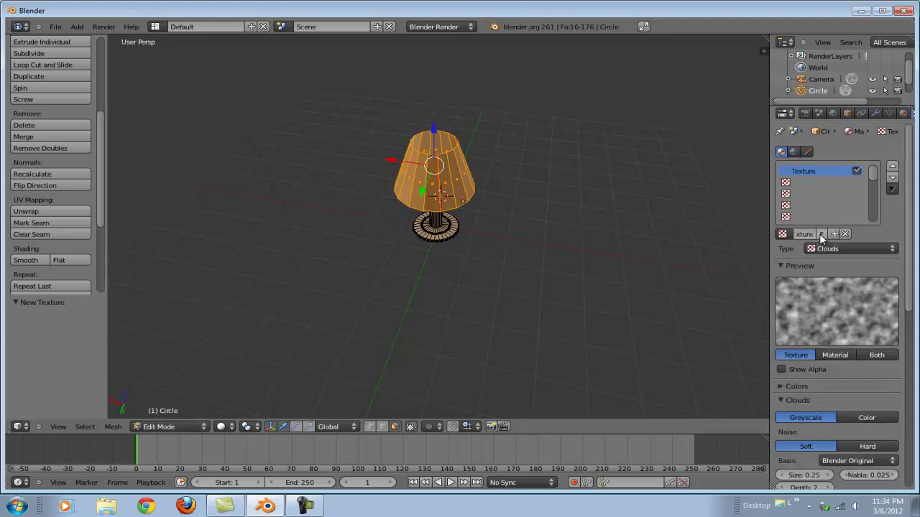
{"action": "left_click", "coordinate": [860, 248]}
{"action": "left_click", "coordinate": [854, 176]}
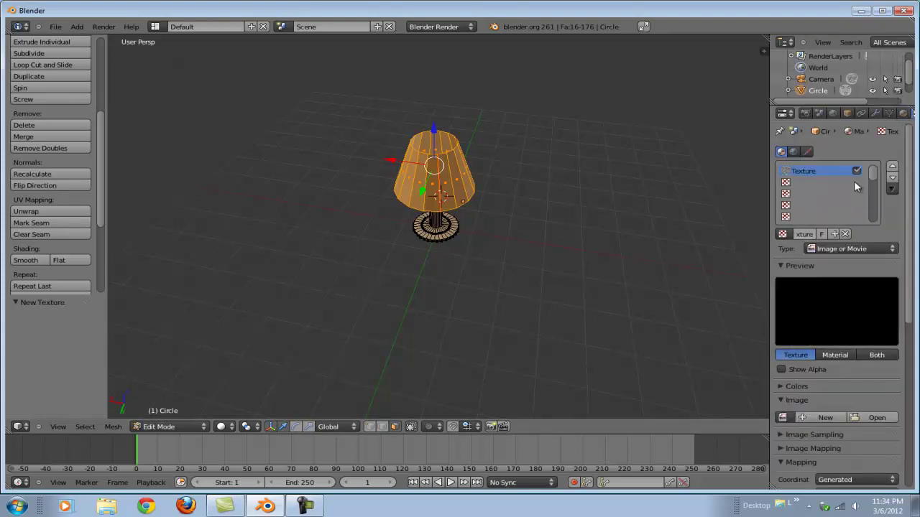
{"action": "left_click", "coordinate": [870, 418]}
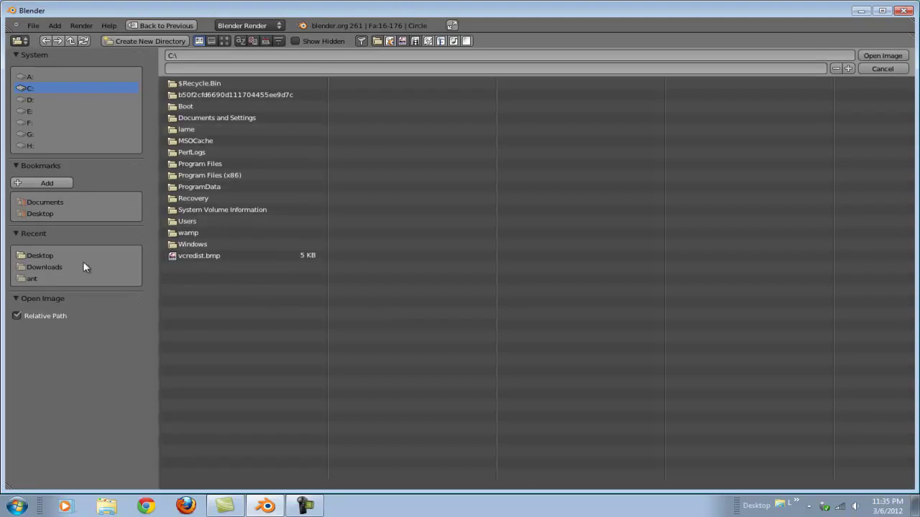
{"action": "left_click", "coordinate": [28, 267]}
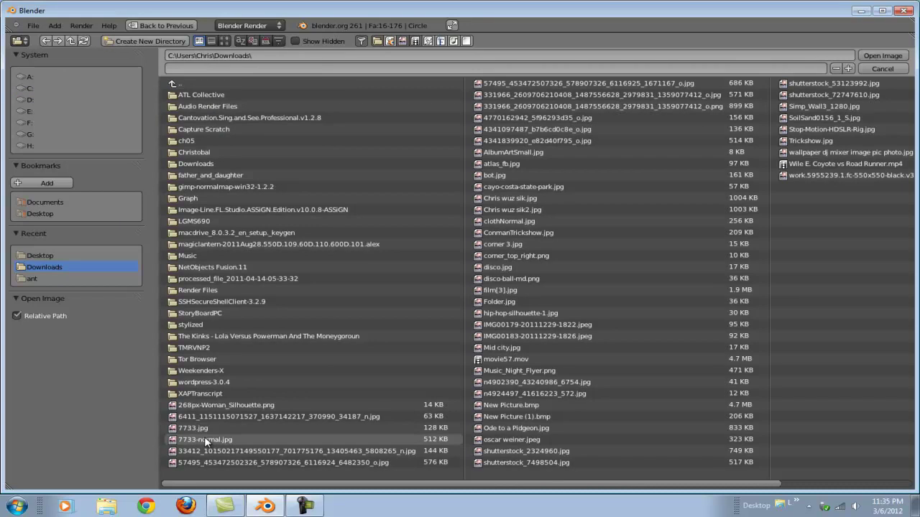
{"action": "left_click", "coordinate": [544, 224]}
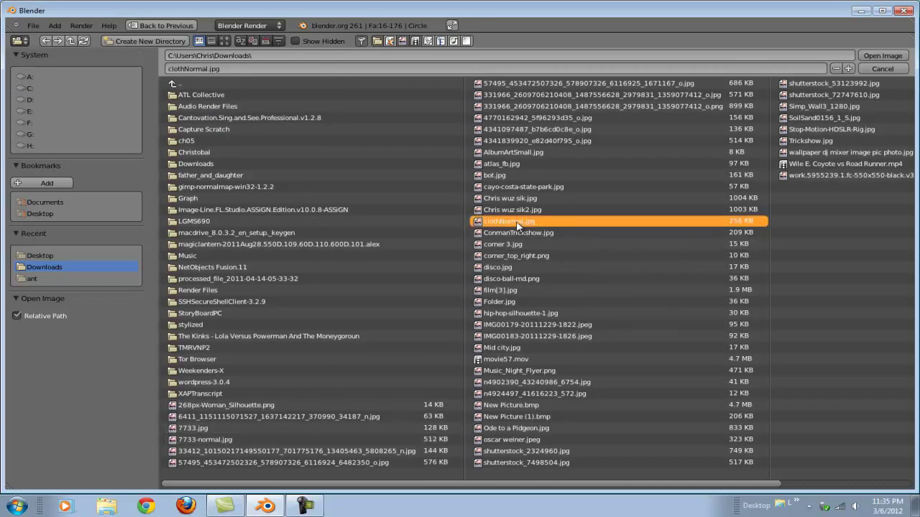
{"action": "double_click", "coordinate": [542, 224]}
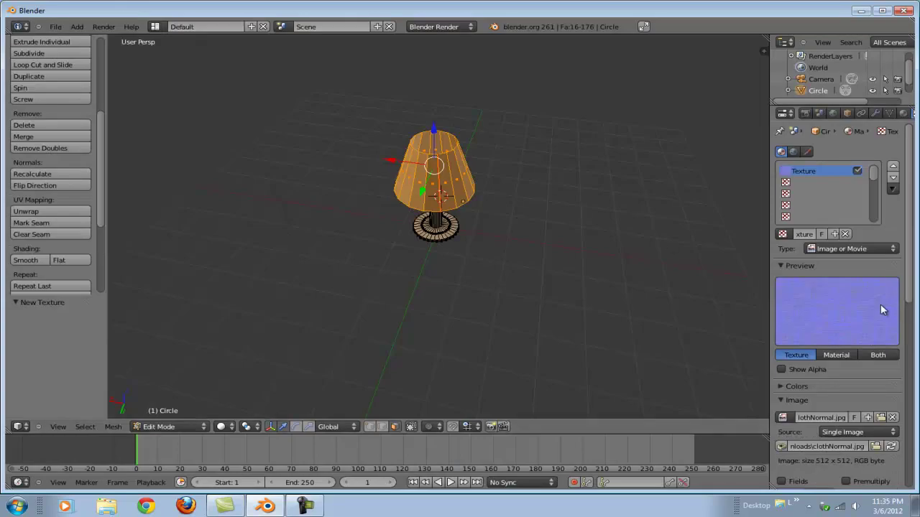
Set the texture to influence Geometry Normal at 0.275 instead of Diffuse Color.
{"action": "scroll", "coordinate": [872, 367], "scroll_direction": "down", "scroll_amount": 9}
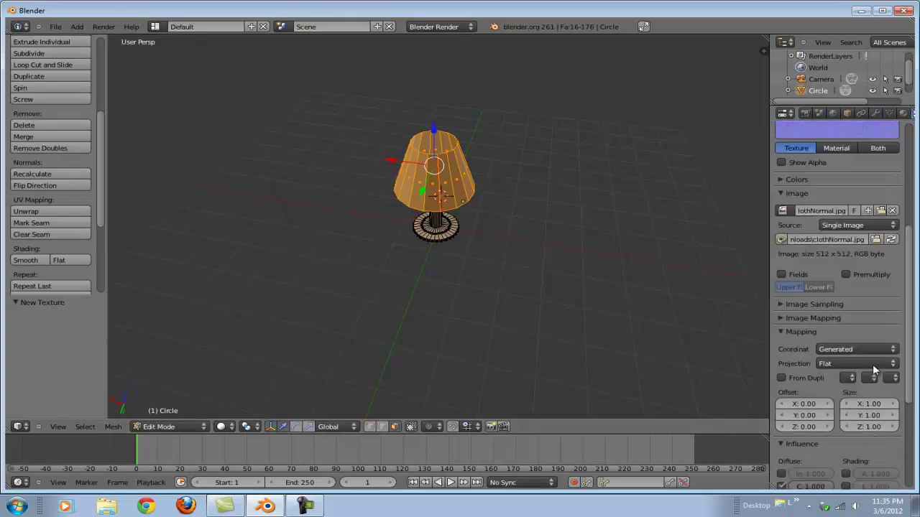
{"action": "scroll", "coordinate": [876, 369], "scroll_direction": "down", "scroll_amount": 2}
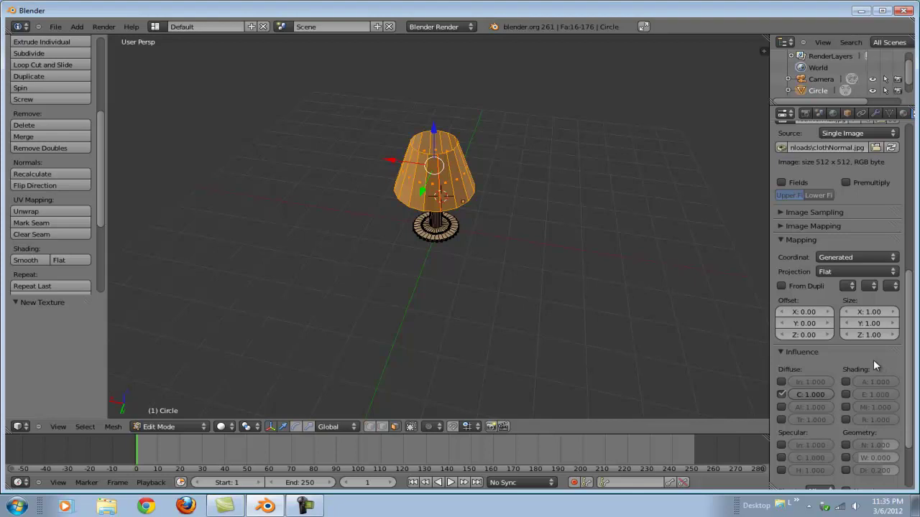
{"action": "scroll", "coordinate": [838, 345], "scroll_direction": "down", "scroll_amount": 3}
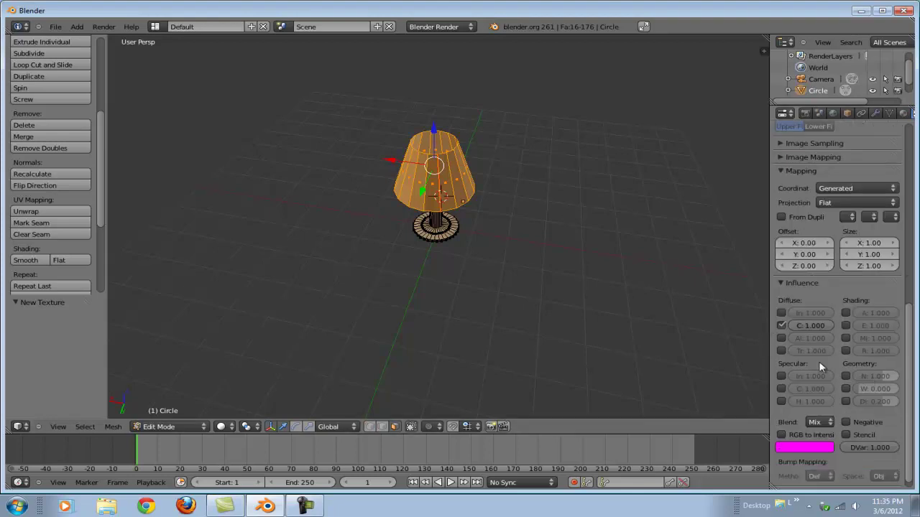
{"action": "left_click", "coordinate": [846, 376]}
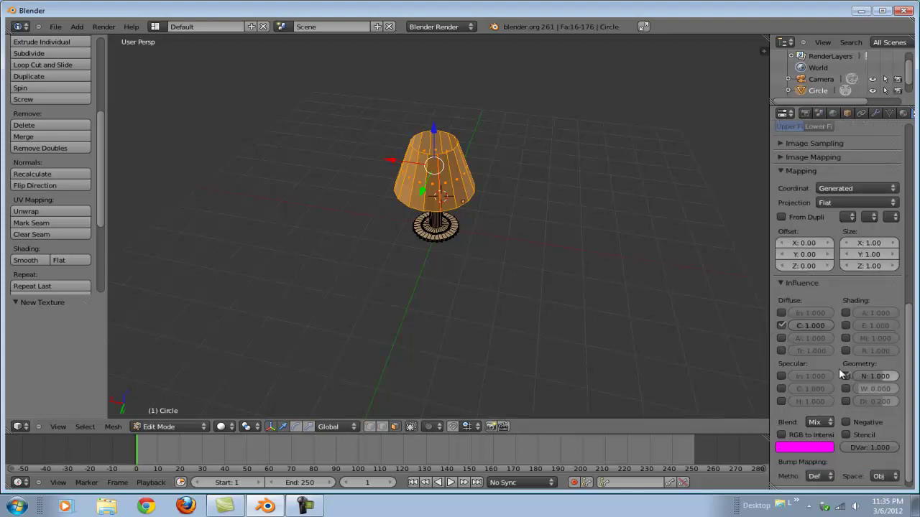
{"action": "left_click", "coordinate": [781, 326]}
{"action": "left_click_drag", "start_coordinate": [884, 381], "coordinate": [879, 381]}
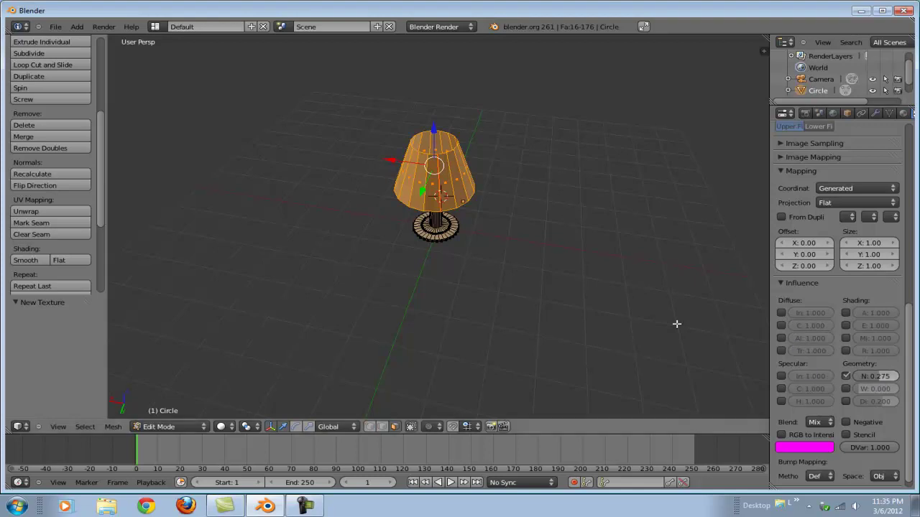
Test-render the lamp from the camera view and set the cloth texture's Normal influence to 0.130.
{"action": "scroll", "coordinate": [514, 226], "scroll_direction": "down", "scroll_amount": 4}
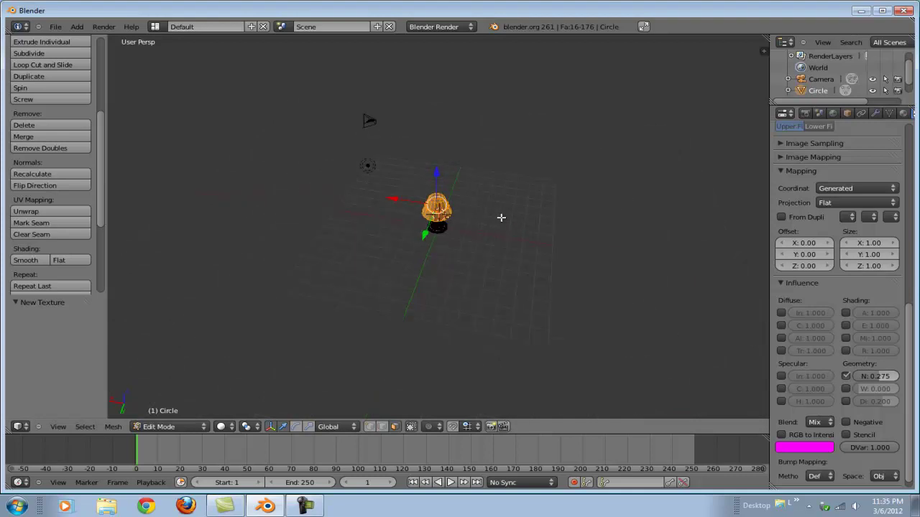
{"action": "key", "text": "KP_1"}
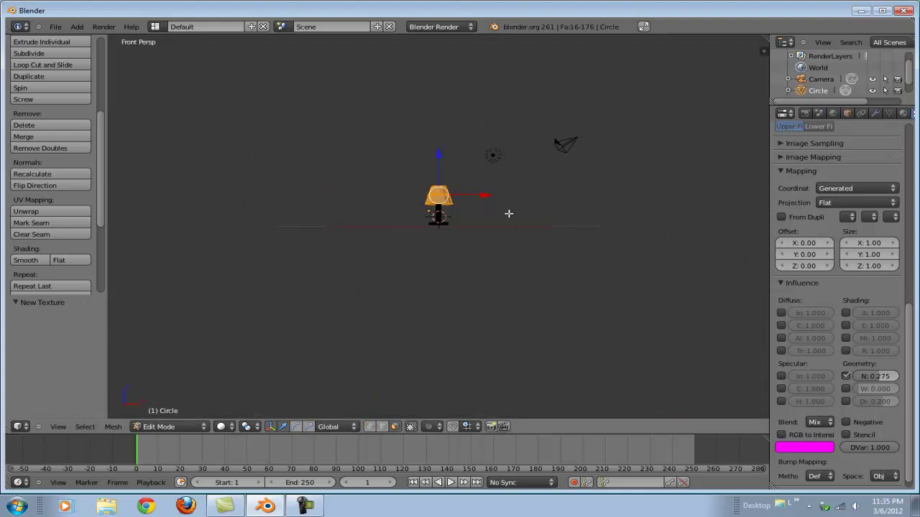
{"action": "key", "text": "Tab"}
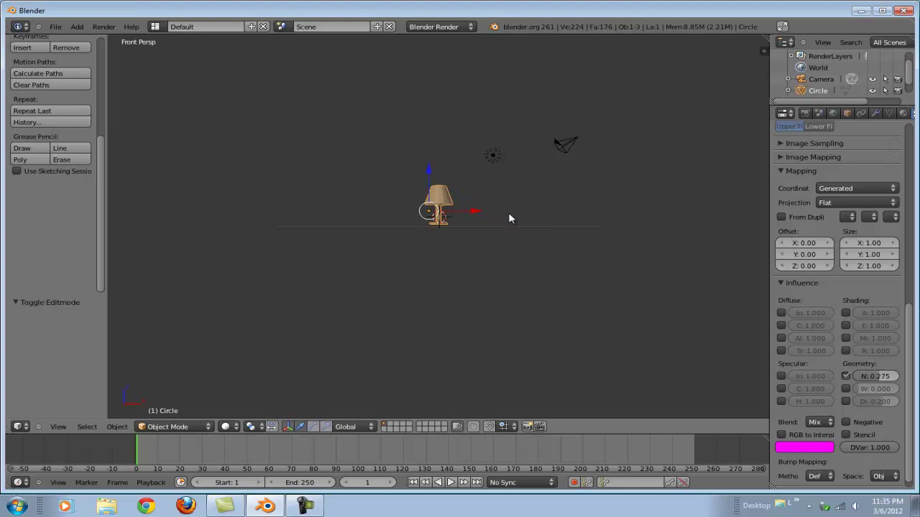
{"action": "key", "text": "KP_0"}
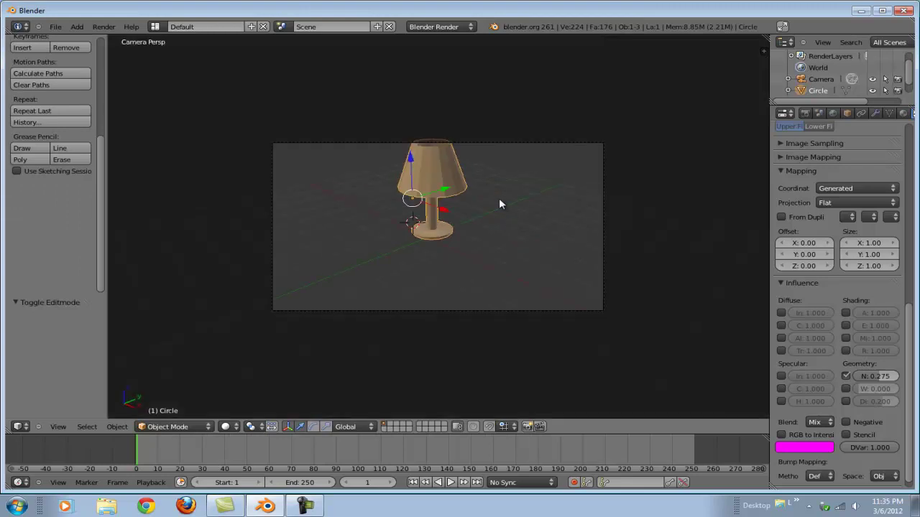
{"action": "key", "text": "F12"}
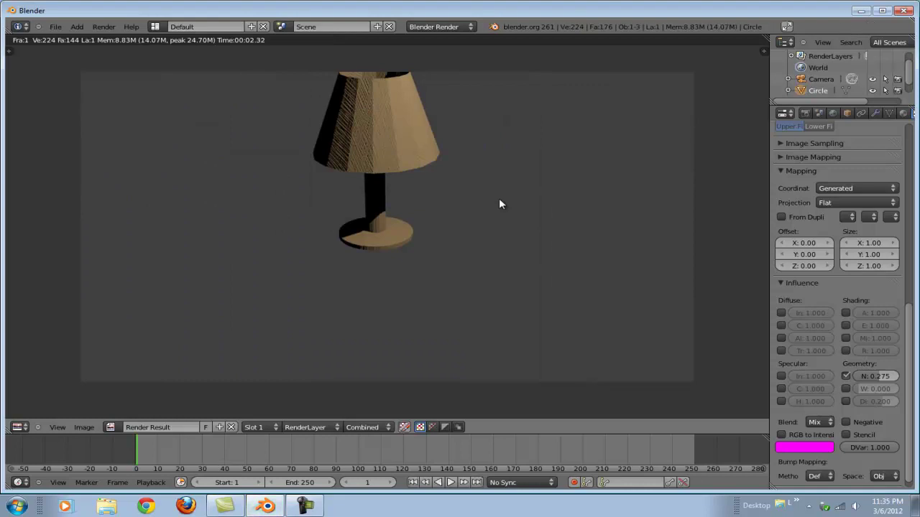
{"action": "left_click", "coordinate": [845, 374]}
{"action": "key", "text": "Escape"}
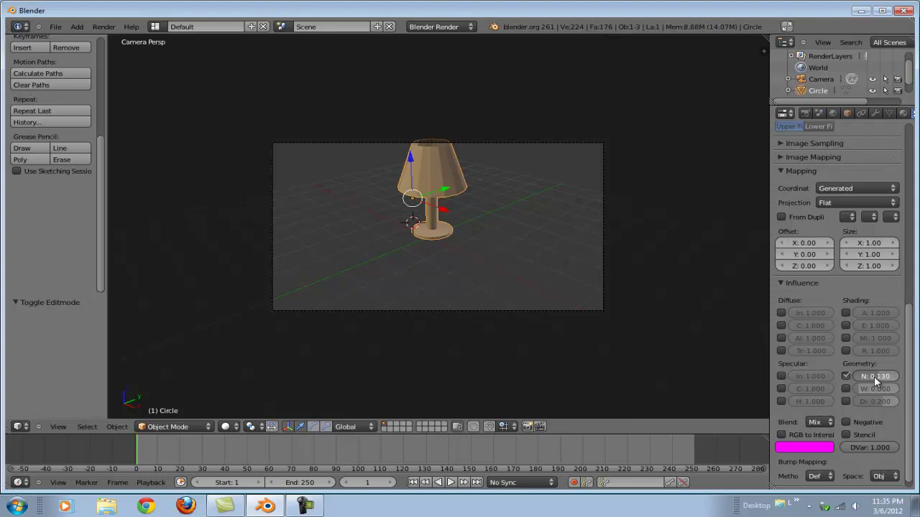
Set the cloth texture's Repeat X and Repeat Y to 4, then test-render the tiling.
{"action": "scroll", "coordinate": [827, 415], "scroll_direction": "down", "scroll_amount": 1}
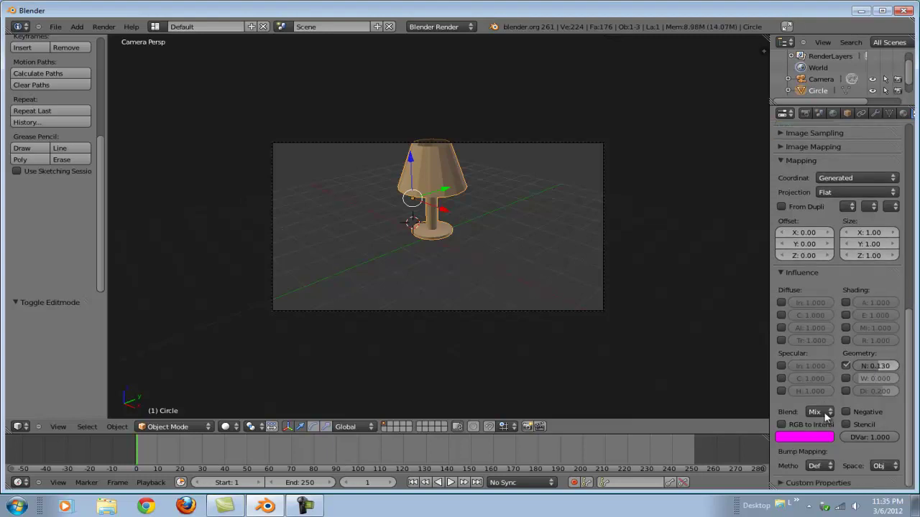
{"action": "scroll", "coordinate": [825, 415], "scroll_direction": "up", "scroll_amount": 10}
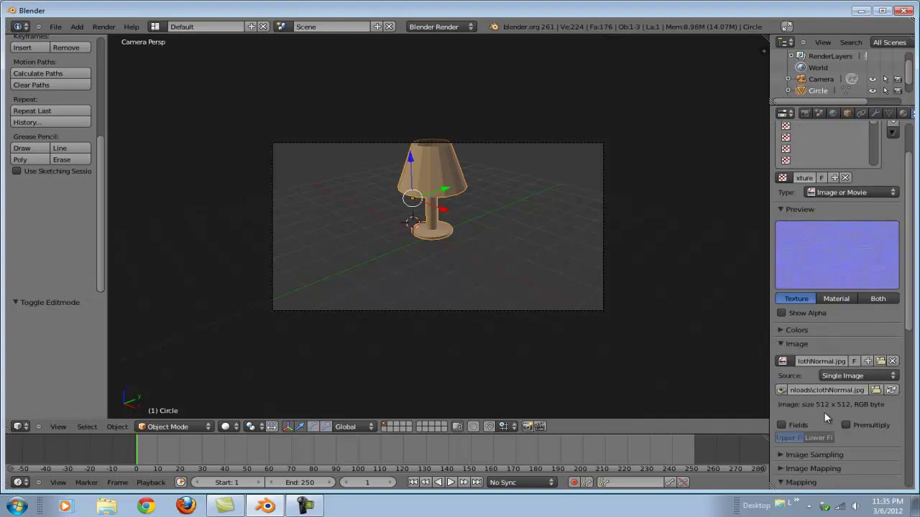
{"action": "scroll", "coordinate": [824, 412], "scroll_direction": "down", "scroll_amount": 10}
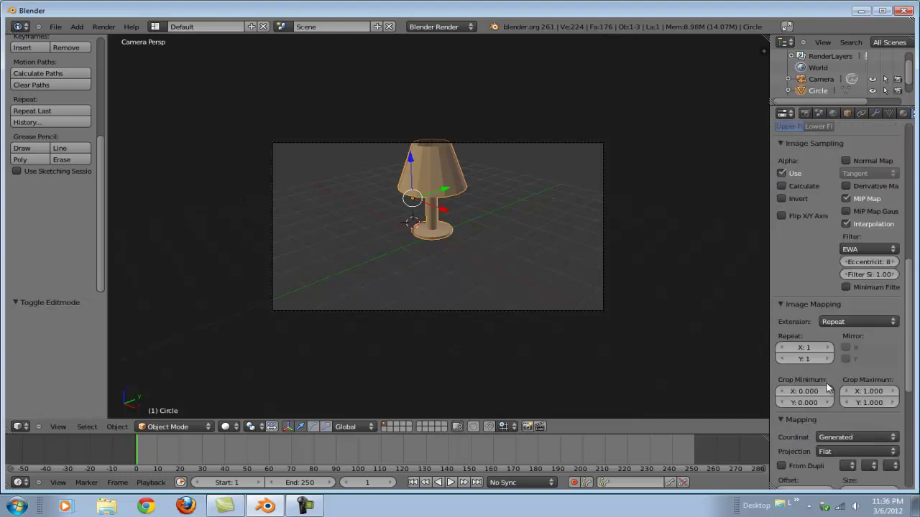
{"action": "scroll", "coordinate": [826, 386], "scroll_direction": "up", "scroll_amount": 8}
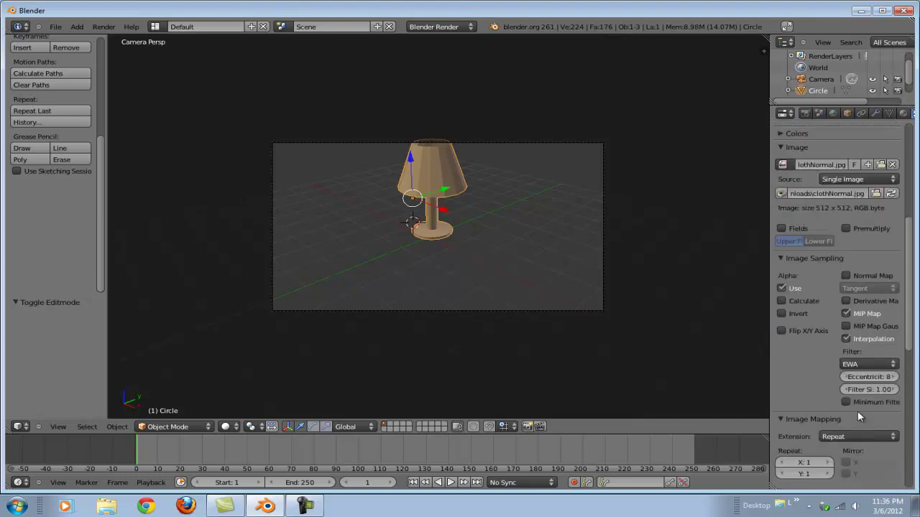
{"action": "scroll", "coordinate": [852, 410], "scroll_direction": "down", "scroll_amount": 7}
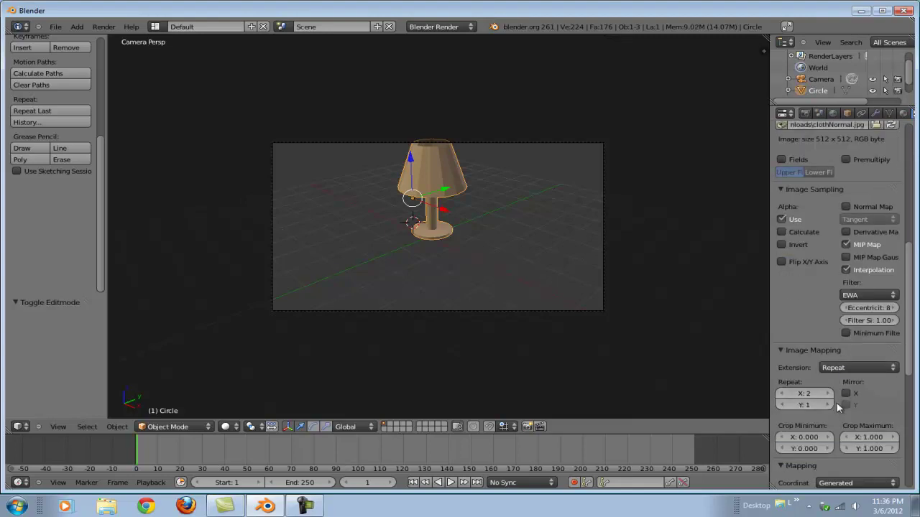
{"action": "left_click", "coordinate": [828, 405]}
{"action": "left_click", "coordinate": [829, 394]}
{"action": "left_click", "coordinate": [828, 394]}
{"action": "left_click", "coordinate": [830, 405]}
{"action": "left_click", "coordinate": [830, 406]}
{"action": "key", "text": "F12"}
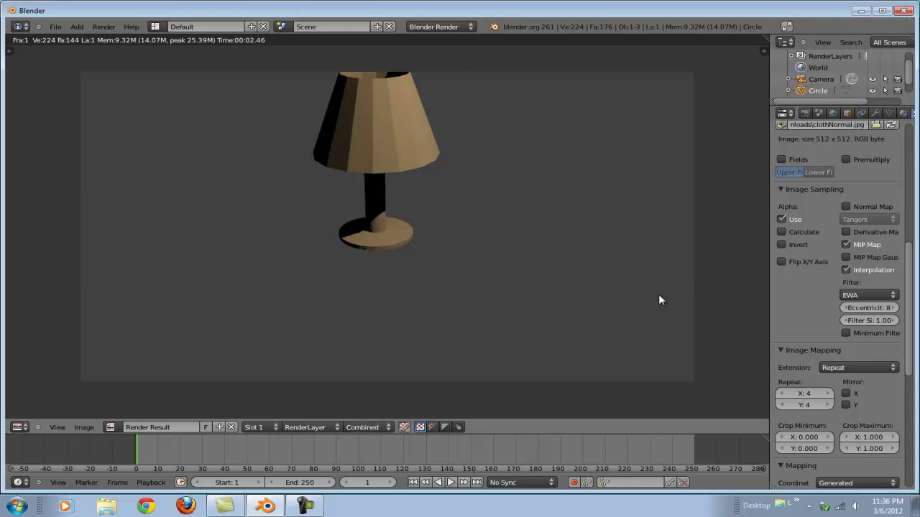
{"action": "key", "text": "Escape"}
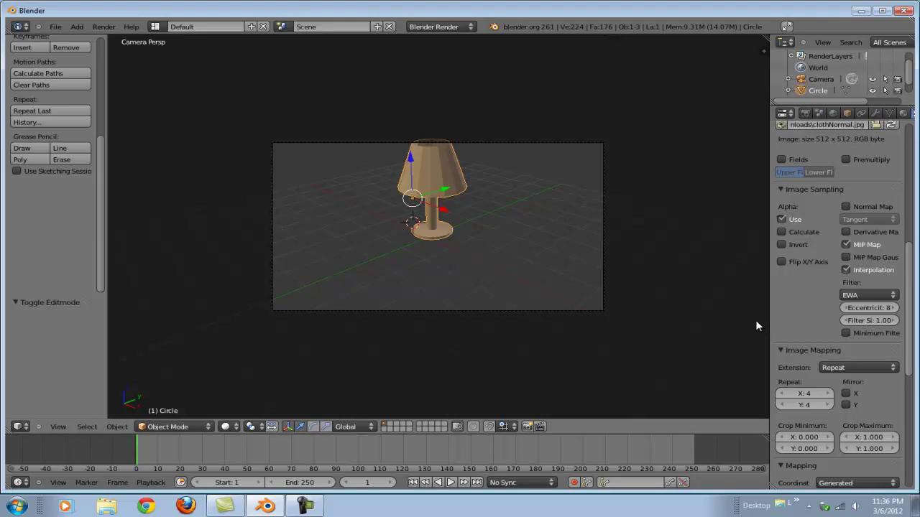
{"action": "scroll", "coordinate": [832, 282], "scroll_direction": "up", "scroll_amount": 8}
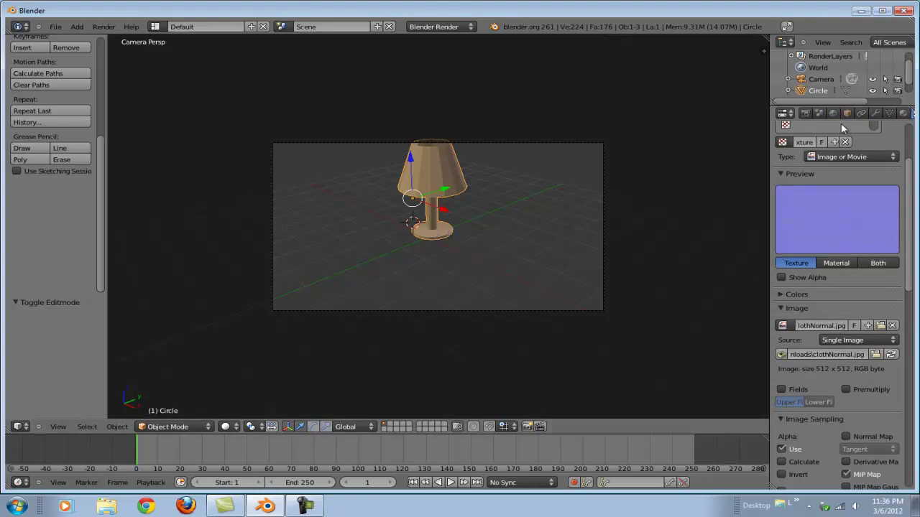
Add a material slot with new Material.002 and set its specular intensity to 0.307.
{"action": "left_click", "coordinate": [904, 114]}
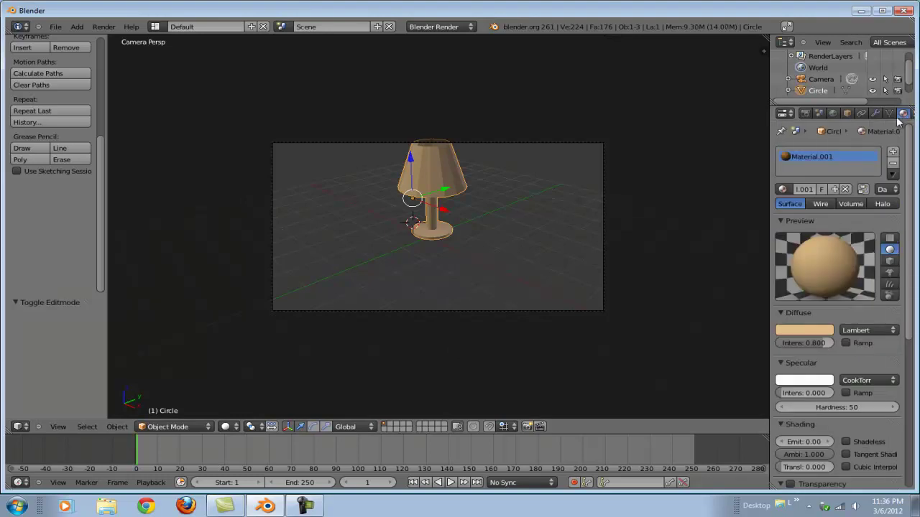
{"action": "left_click", "coordinate": [893, 153]}
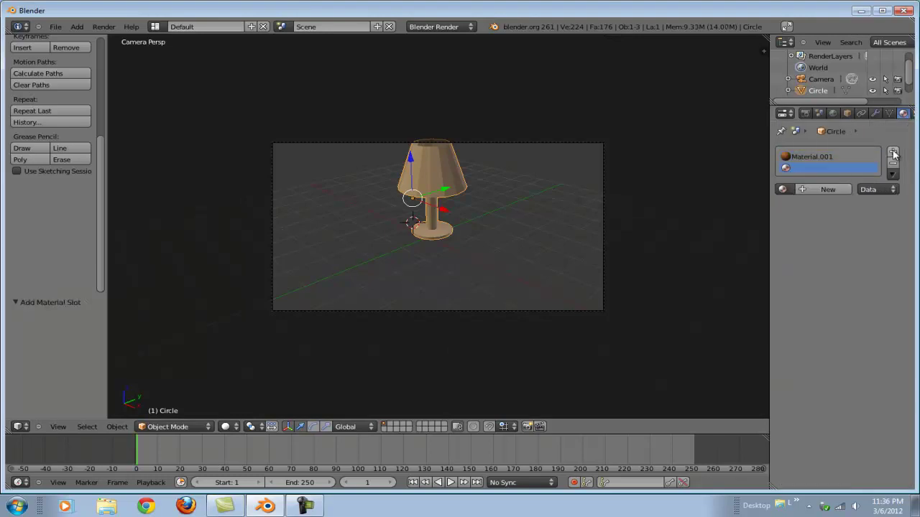
{"action": "left_click", "coordinate": [830, 189]}
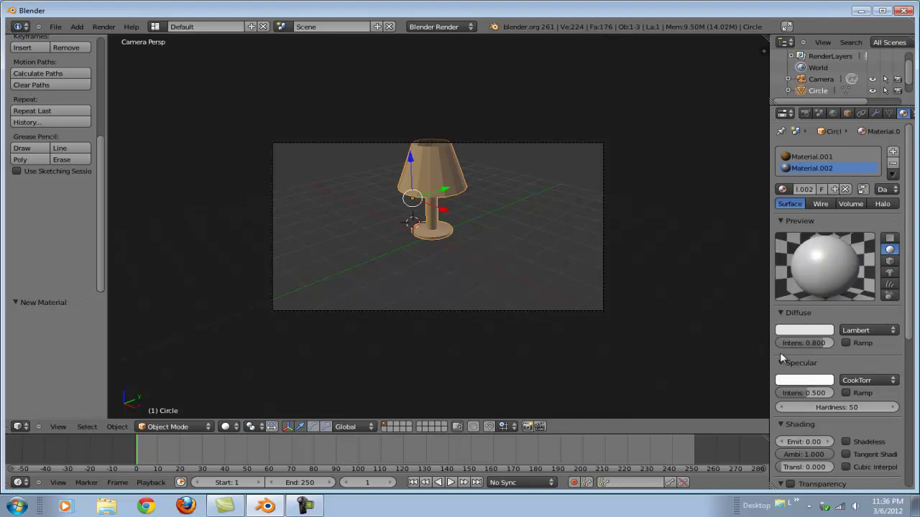
{"action": "left_click_drag", "start_coordinate": [809, 393], "coordinate": [758, 402]}
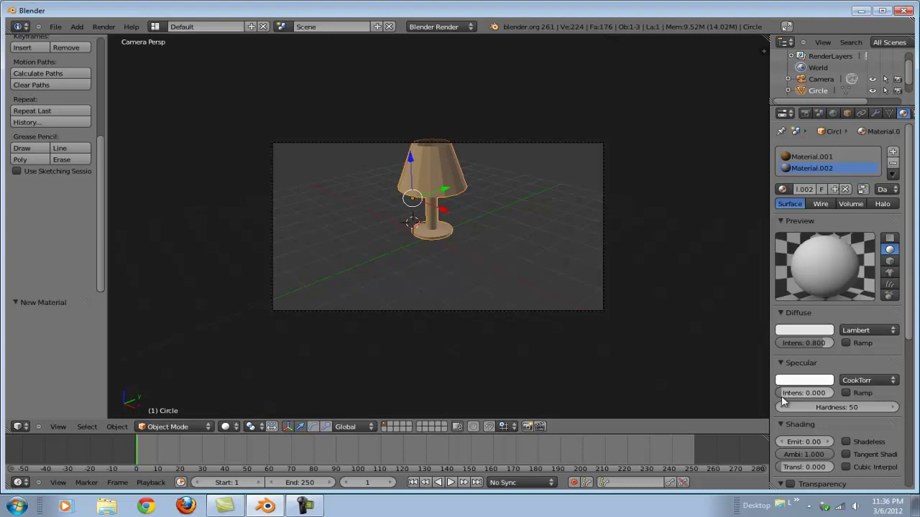
{"action": "left_click_drag", "start_coordinate": [783, 396], "coordinate": [805, 401]}
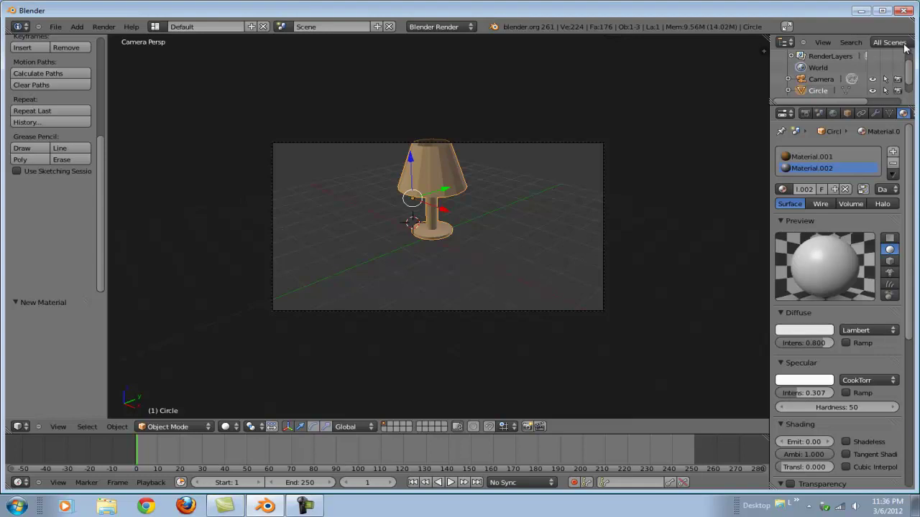
Create an Image or Movie texture for Material.002 using wood7_t_thumbnail1.jpg from the Desktop.
{"action": "left_click", "coordinate": [914, 114]}
{"action": "left_click", "coordinate": [835, 236]}
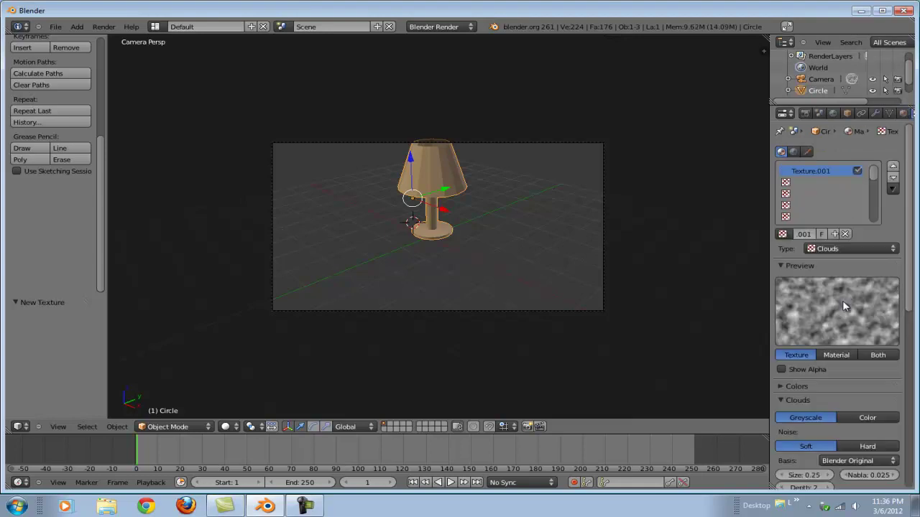
{"action": "left_click", "coordinate": [881, 249]}
{"action": "left_click", "coordinate": [861, 174]}
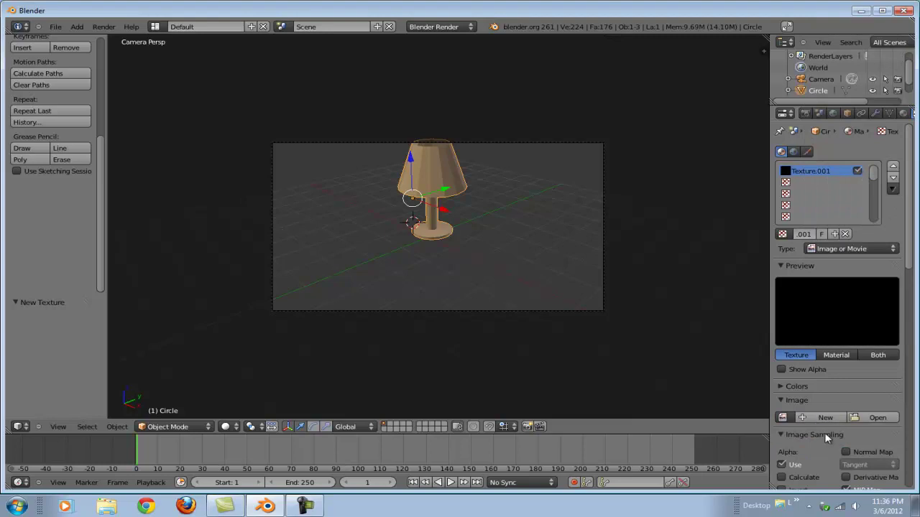
{"action": "left_click", "coordinate": [877, 417]}
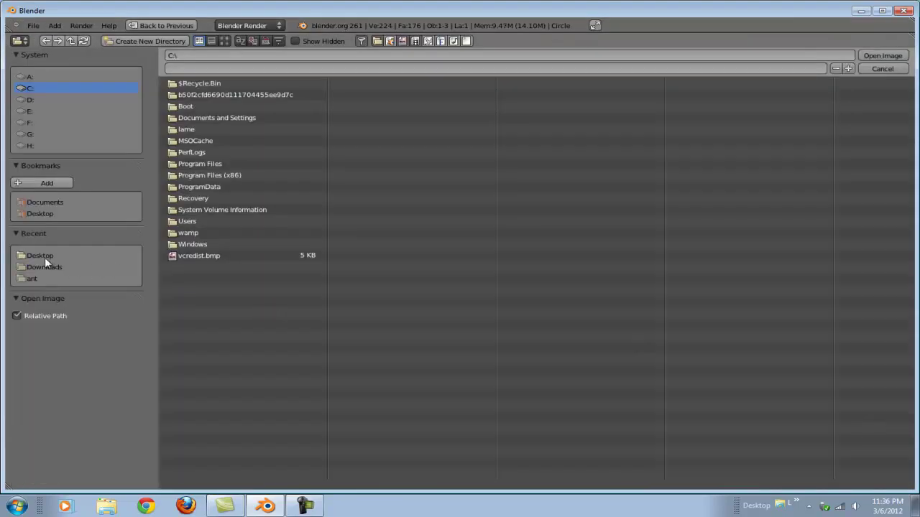
{"action": "left_click", "coordinate": [43, 257]}
{"action": "double_click", "coordinate": [217, 117]}
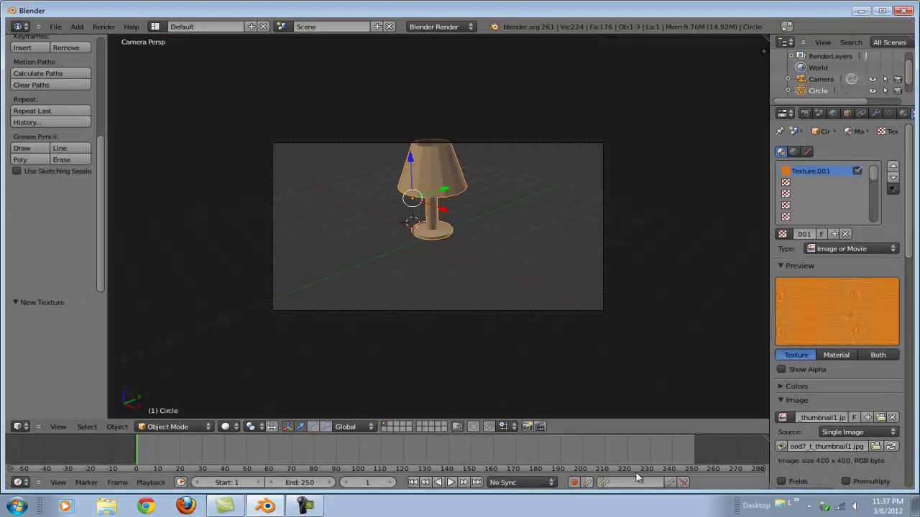
{"action": "left_click", "coordinate": [611, 375]}
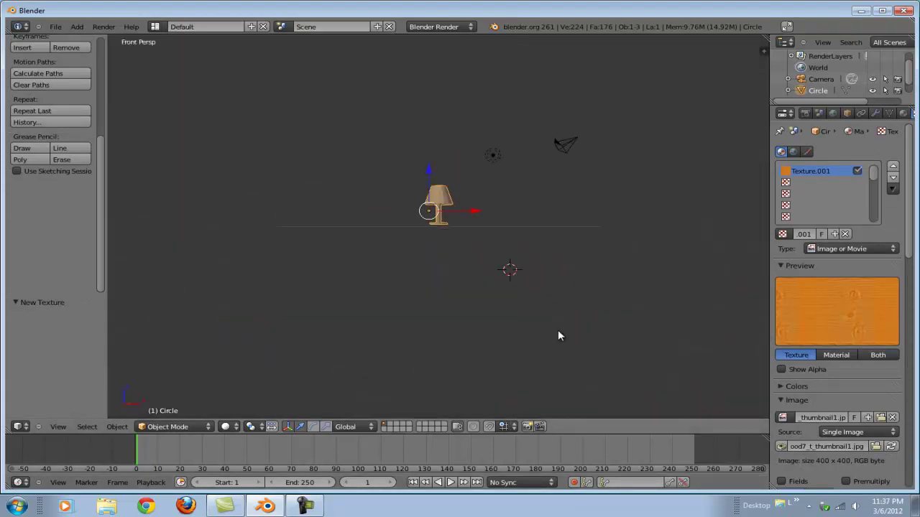
Enter edit mode on the lamp and box-select its mesh faces from a low angle.
{"action": "key", "text": "Tab"}
{"action": "scroll", "coordinate": [375, 334], "scroll_direction": "up", "scroll_amount": 6}
{"action": "middle_click_drag", "start_coordinate": [386, 297], "coordinate": [411, 262]}
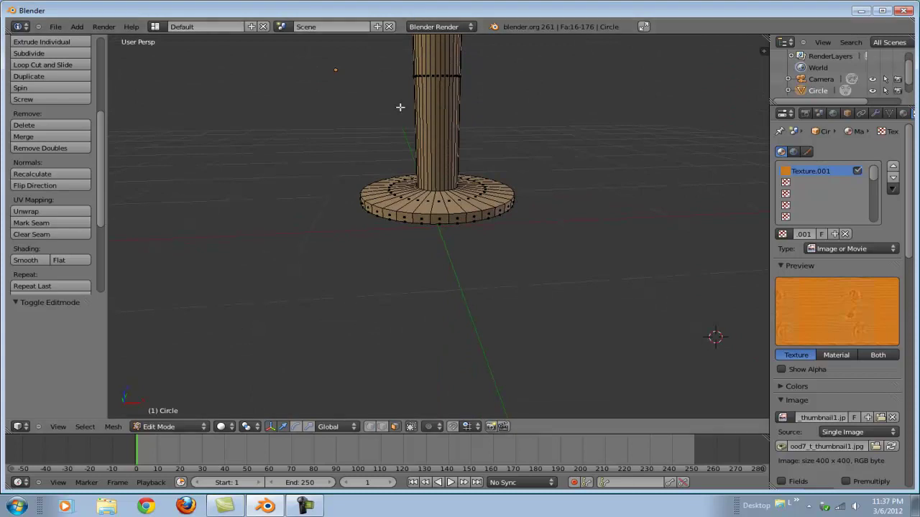
{"action": "key", "text": "b"}
{"action": "left_click_drag", "start_coordinate": [370, 57], "coordinate": [555, 272]}
{"action": "mouse_move", "coordinate": [403, 208]}
{"action": "middle_mouse_down"}
{"action": "mouse_move", "coordinate": [501, 189]}
{"action": "mouse_move", "coordinate": [575, 193]}
{"action": "middle_mouse_up"}
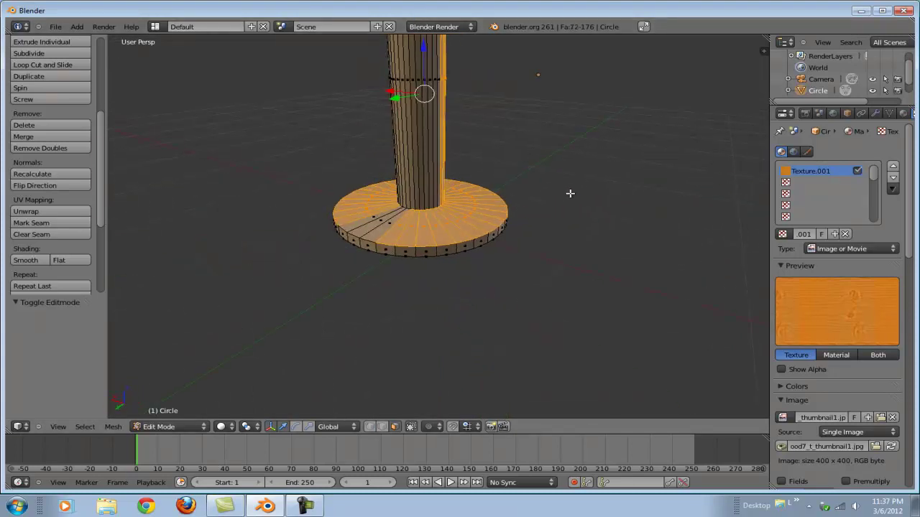
In wireframe view, deselect everything and box-select only the stem and base faces.
{"action": "key", "text": "z"}
{"action": "key", "text": "b"}
{"action": "left_click_drag", "start_coordinate": [308, 76], "coordinate": [572, 232]}
{"action": "left_click_drag", "start_coordinate": [308, 177], "coordinate": [503, 288]}
{"action": "scroll", "coordinate": [405, 161], "scroll_direction": "down", "scroll_amount": 4}
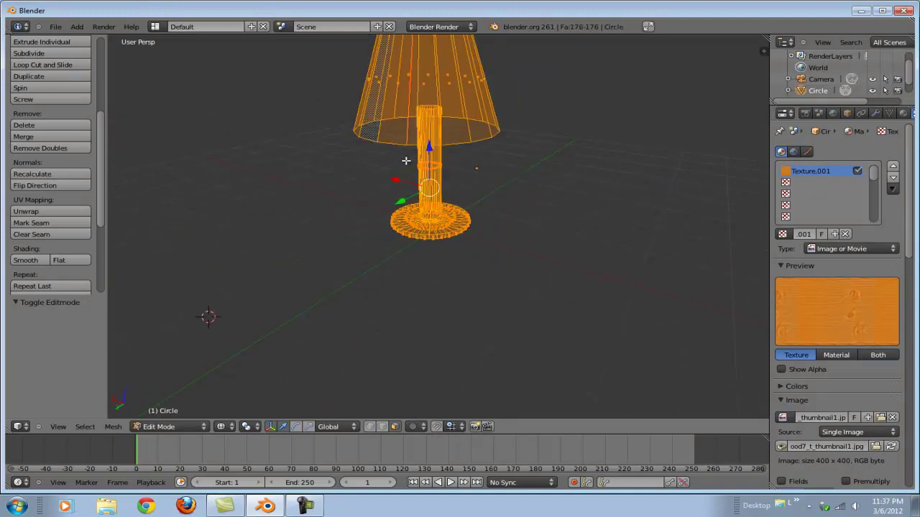
{"action": "key", "text": "a"}
{"action": "key", "text": "b"}
{"action": "left_click_drag", "start_coordinate": [370, 153], "coordinate": [562, 286]}
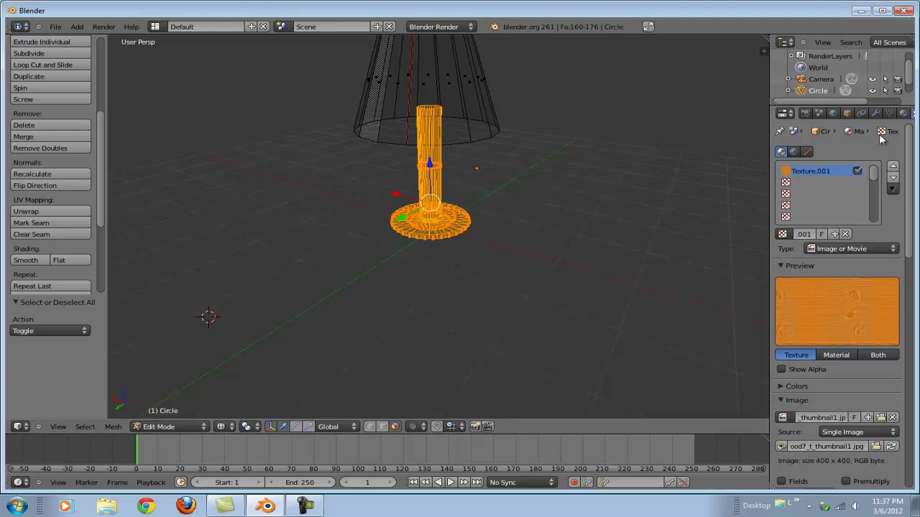
Assign Material.002 to the stem and base, test-render, and return to object mode.
{"action": "left_click", "coordinate": [903, 113]}
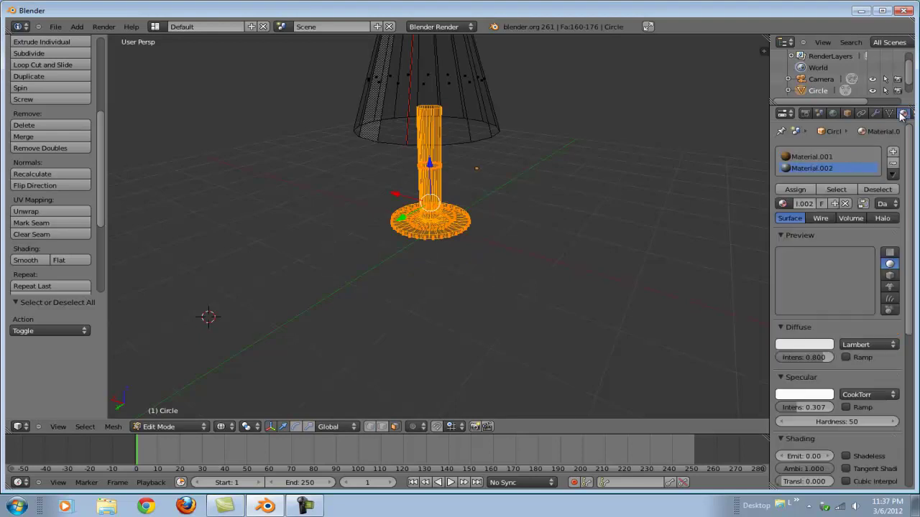
{"action": "left_click", "coordinate": [789, 187]}
{"action": "key", "text": "F12"}
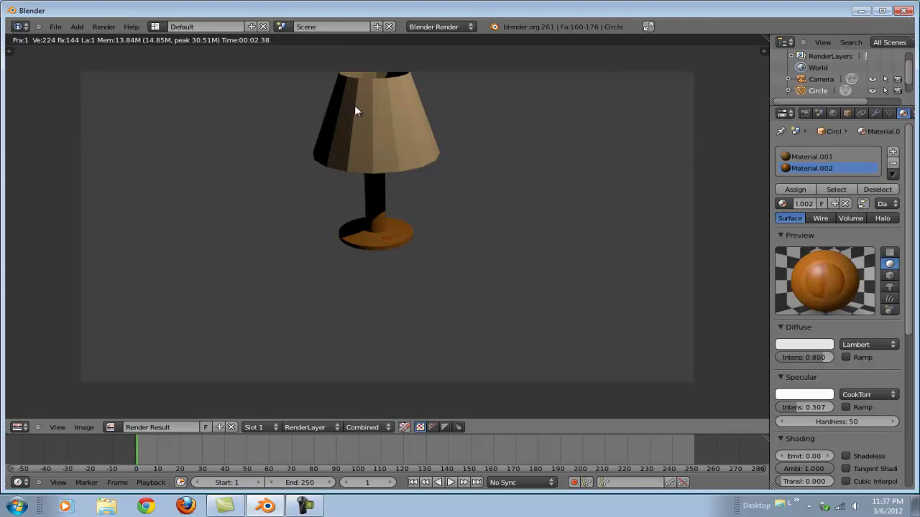
{"action": "key", "text": "Escape"}
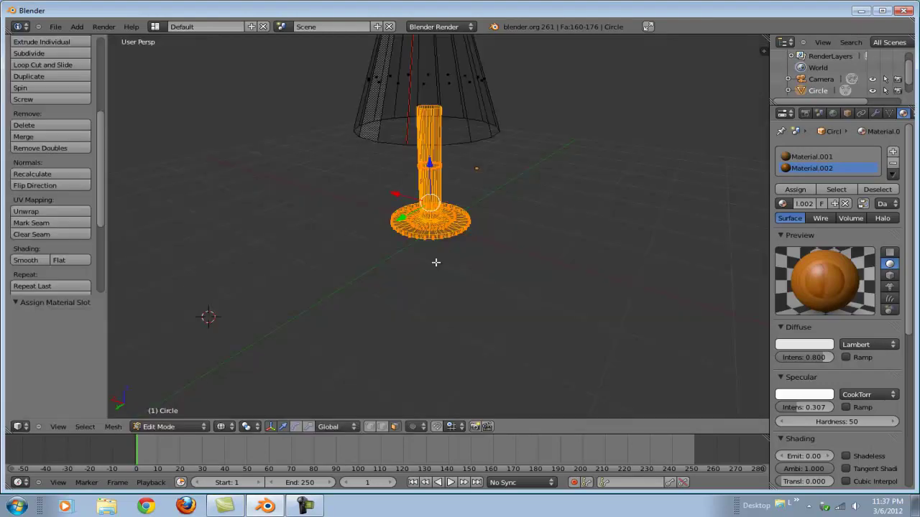
{"action": "scroll", "coordinate": [435, 263], "scroll_direction": "down", "scroll_amount": 4}
{"action": "scroll", "coordinate": [433, 263], "scroll_direction": "up", "scroll_amount": 2}
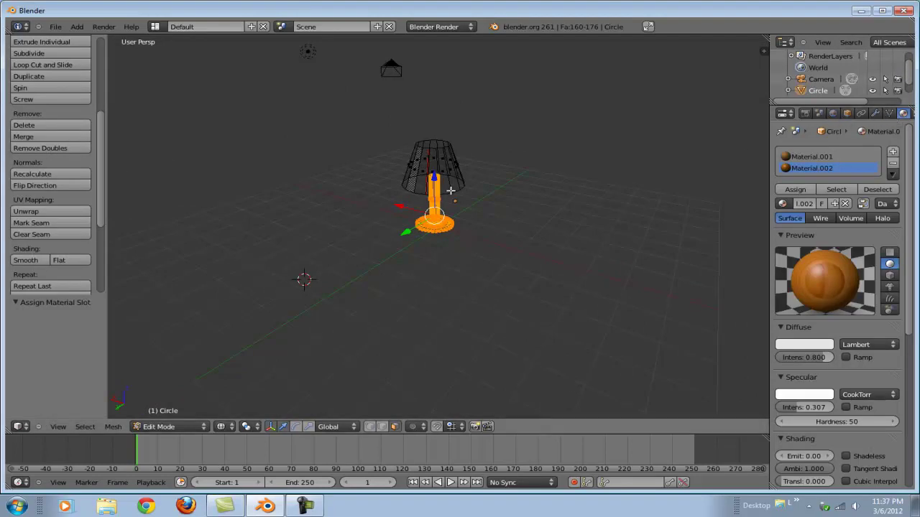
{"action": "key", "text": "Tab"}
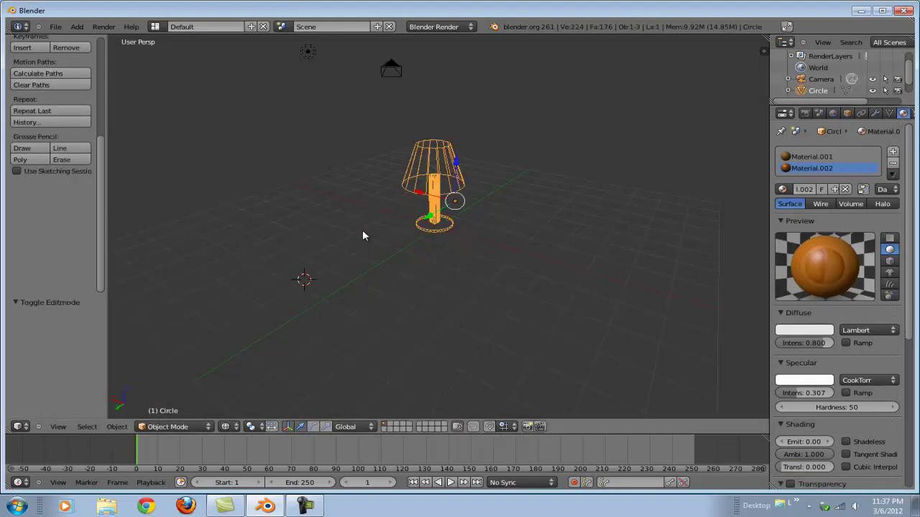
In solid shading, make the scene light an Area lamp with energy 0.100 and distance 12.
{"action": "key", "text": "z"}
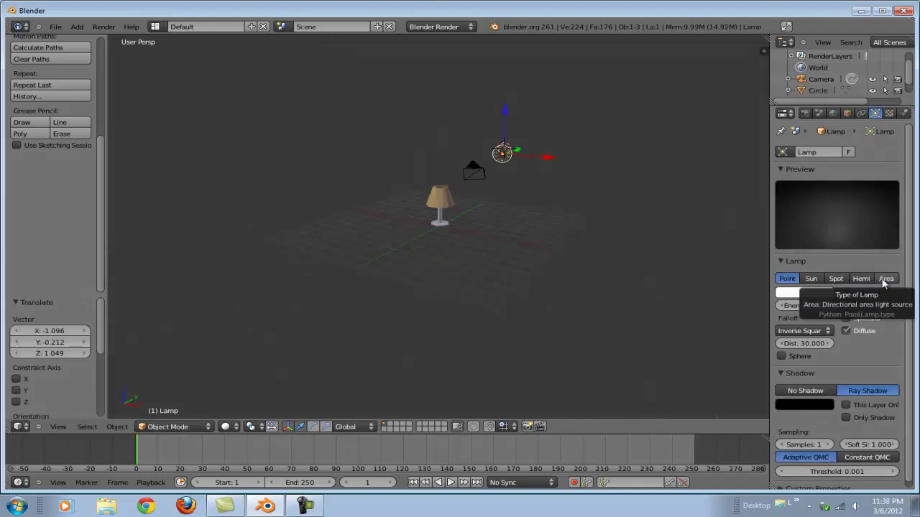
{"action": "left_click", "coordinate": [886, 280]}
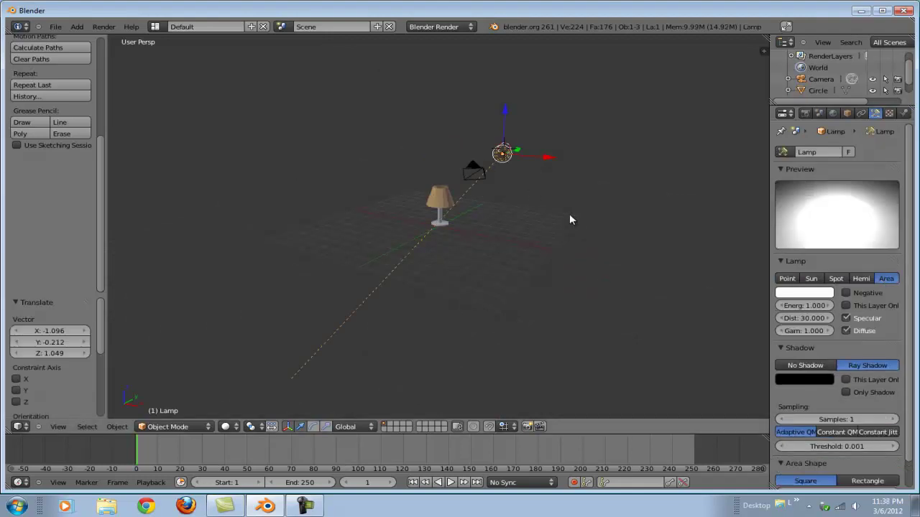
{"action": "left_click", "coordinate": [806, 306]}
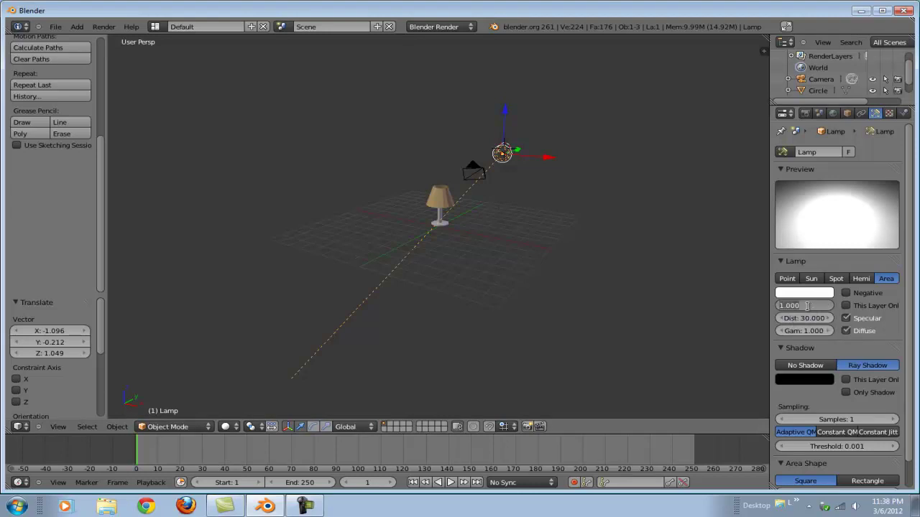
{"action": "type", "text": "1"}
{"action": "key", "text": "Return"}
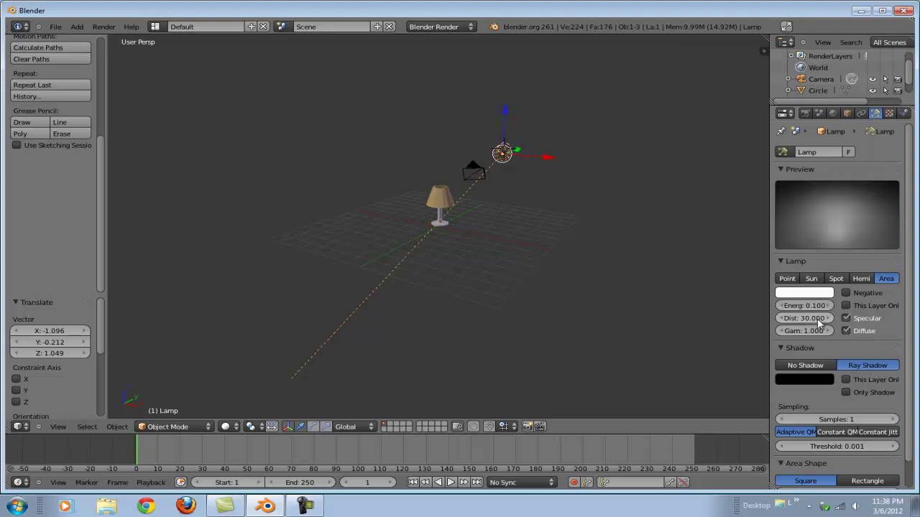
{"action": "left_click", "coordinate": [800, 318]}
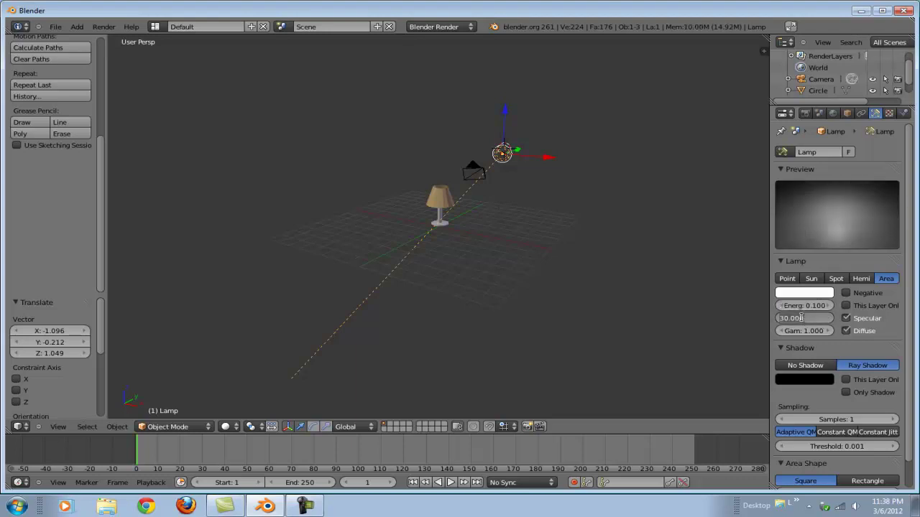
{"action": "type", "text": "12"}
{"action": "key", "text": "Return"}
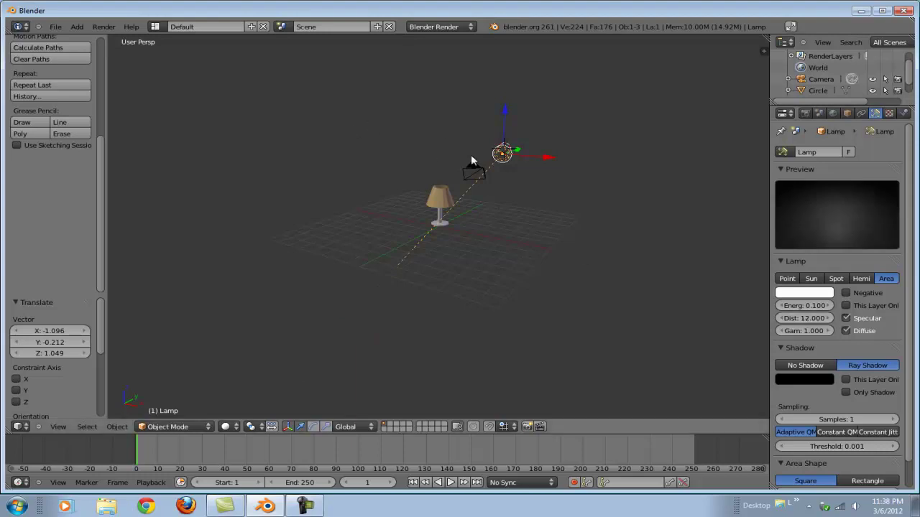
Move the area lamp along X, then reposition it freely near the camera.
{"action": "middle_click_drag", "start_coordinate": [471, 155], "coordinate": [535, 168]}
{"action": "key", "text": "g"}
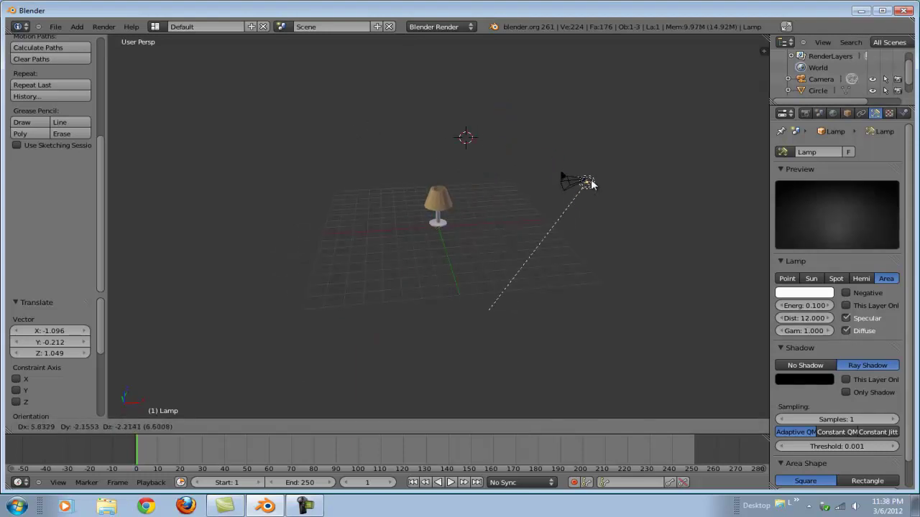
{"action": "key", "text": "x"}
{"action": "key", "text": "y"}
{"action": "key", "text": "x"}
{"action": "left_click", "coordinate": [582, 160]}
{"action": "middle_click_drag", "start_coordinate": [575, 148], "coordinate": [524, 231]}
{"action": "key", "text": "g"}
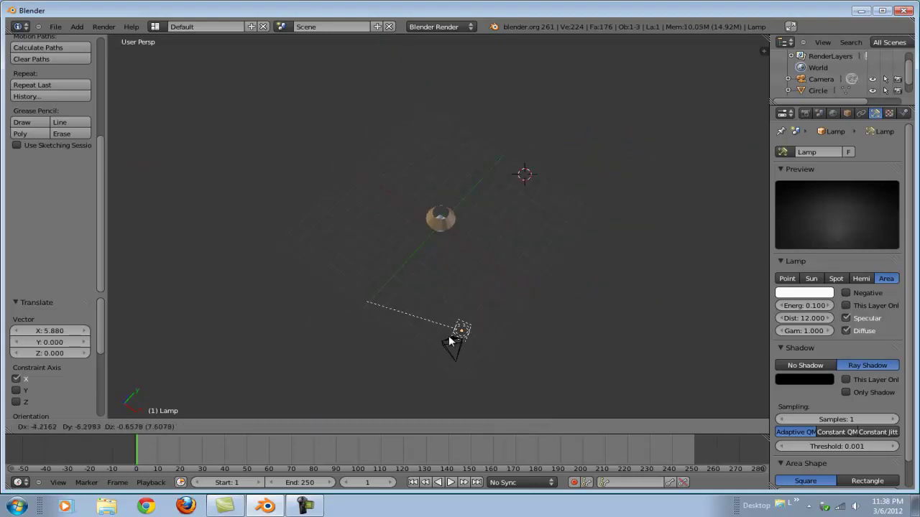
{"action": "left_click", "coordinate": [455, 347]}
Rotate and nudge the area lamp until it aims at the table lamp.
{"action": "key", "text": "r"}
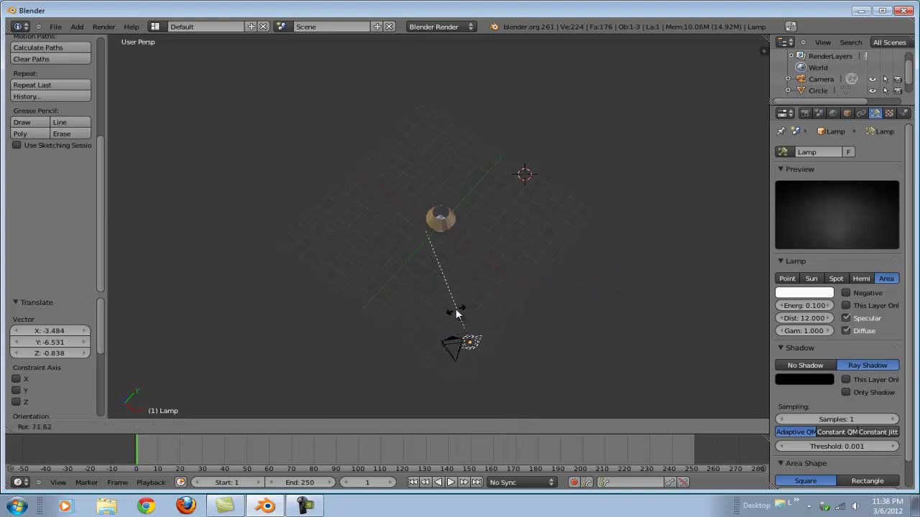
{"action": "left_click", "coordinate": [455, 256]}
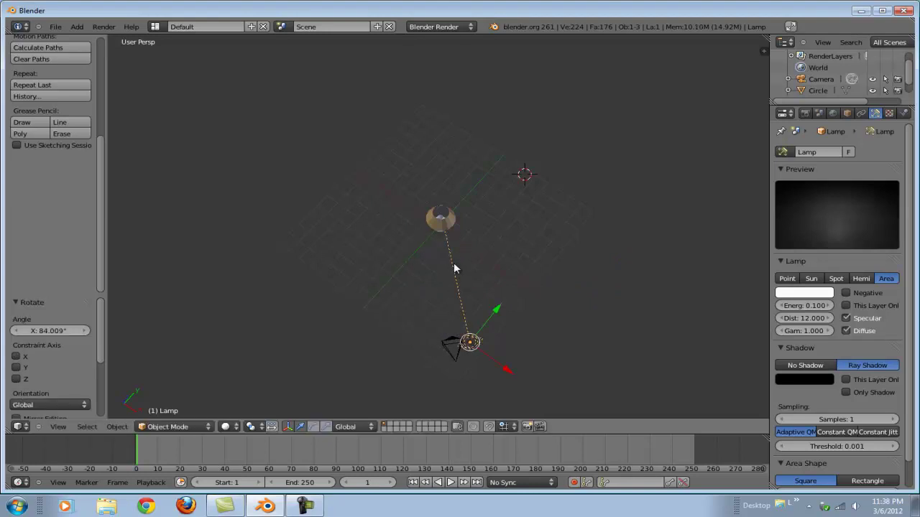
{"action": "middle_click_drag", "start_coordinate": [454, 265], "coordinate": [547, 185]}
{"action": "key", "text": "r"}
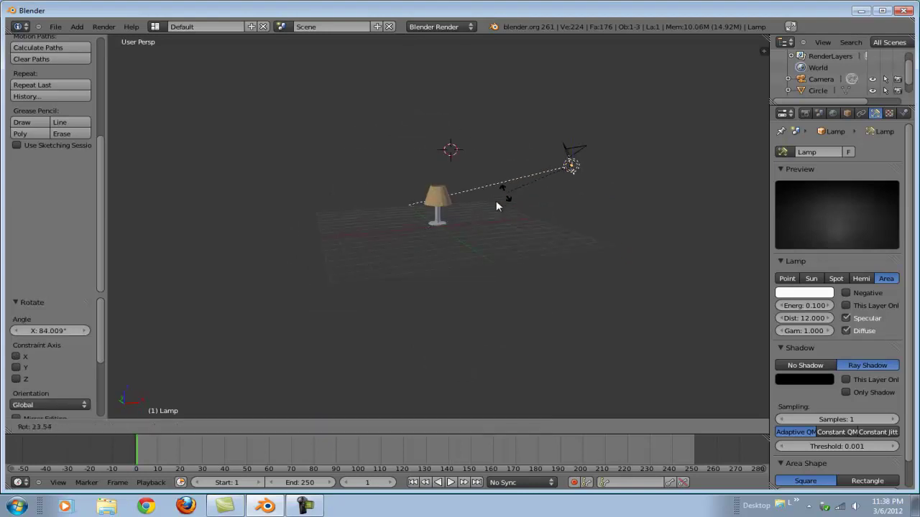
{"action": "left_click", "coordinate": [493, 207]}
{"action": "middle_click_drag", "start_coordinate": [495, 204], "coordinate": [405, 220]}
{"action": "key", "text": "g"}
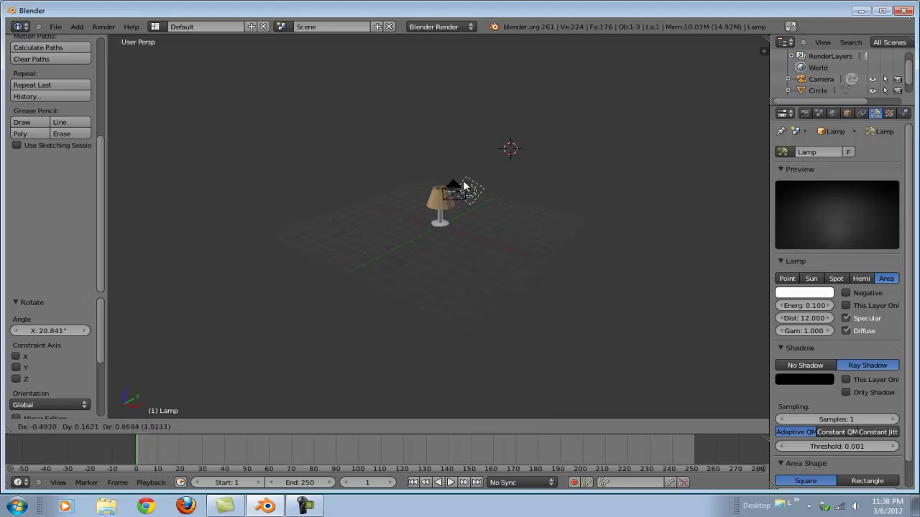
{"action": "left_click", "coordinate": [462, 174]}
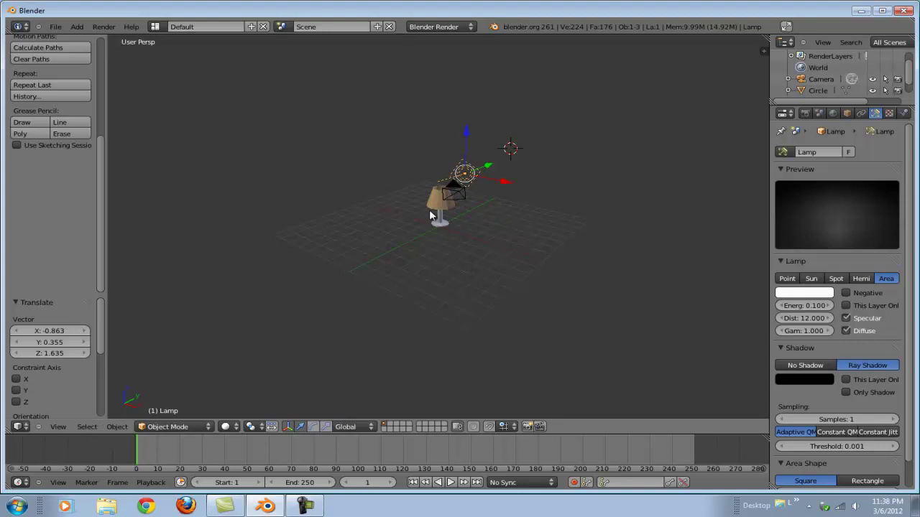
{"action": "middle_click_drag", "start_coordinate": [429, 212], "coordinate": [440, 181]}
{"action": "key", "text": "r"}
{"action": "left_click", "coordinate": [490, 226]}
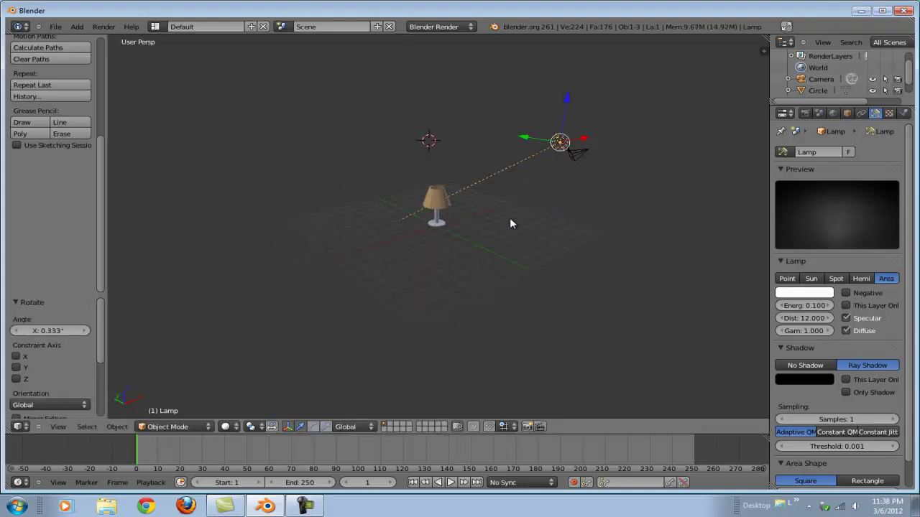
{"action": "middle_click_drag", "start_coordinate": [490, 231], "coordinate": [378, 256]}
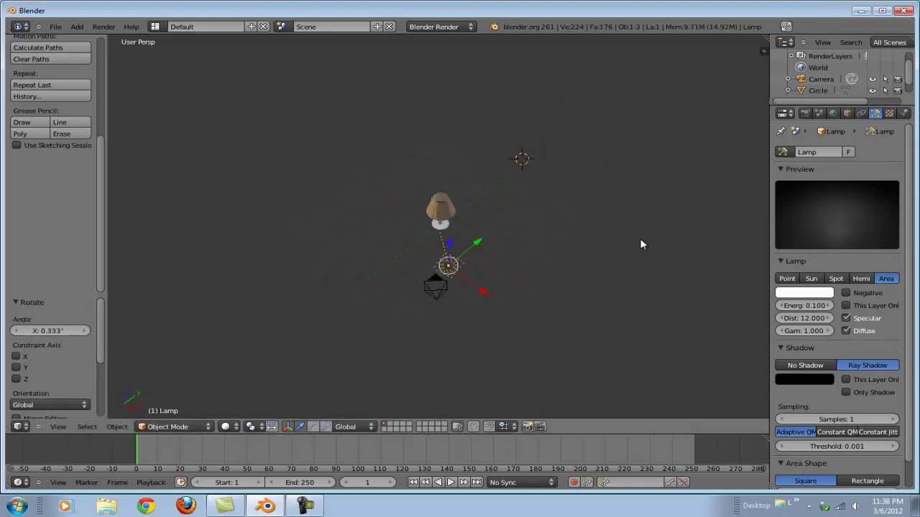
Add Hemi lamps to the scene, creating the fill light Hemi.001.
{"action": "left_click", "coordinate": [72, 29]}
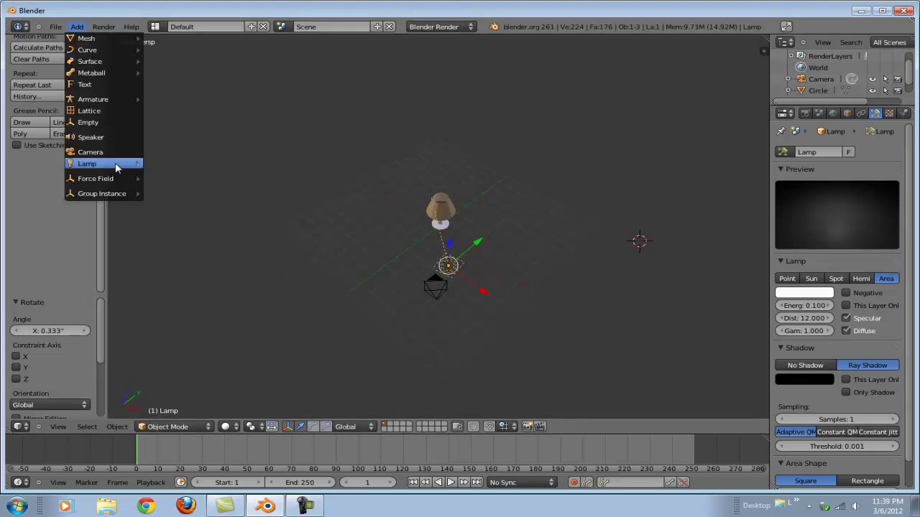
{"action": "mouse_move", "coordinate": [115, 164]}
{"action": "left_click", "coordinate": [165, 202]}
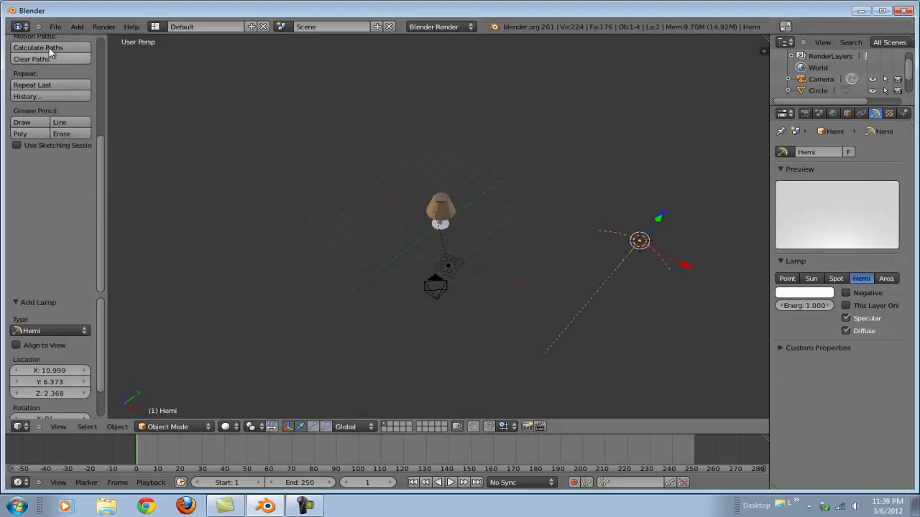
{"action": "left_click", "coordinate": [103, 26]}
{"action": "left_click", "coordinate": [77, 27]}
{"action": "left_click", "coordinate": [77, 27]}
{"action": "mouse_move", "coordinate": [85, 166]}
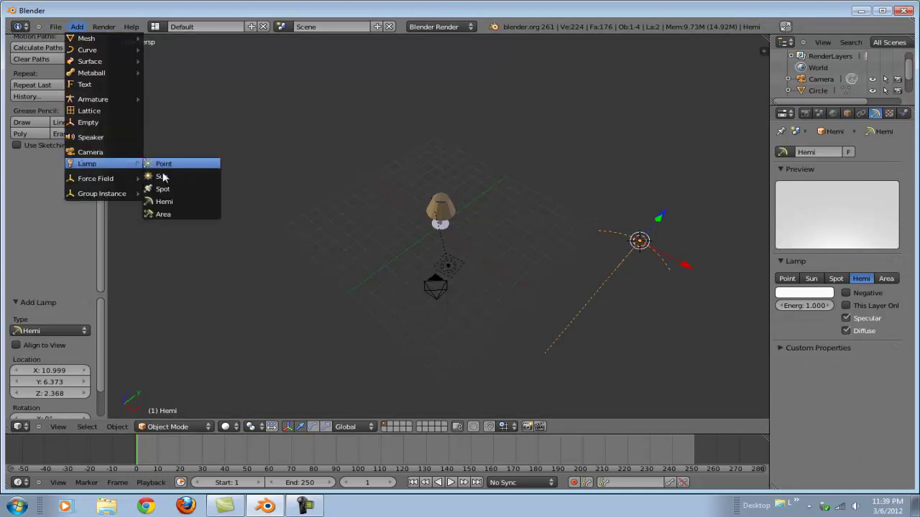
{"action": "left_click", "coordinate": [171, 203]}
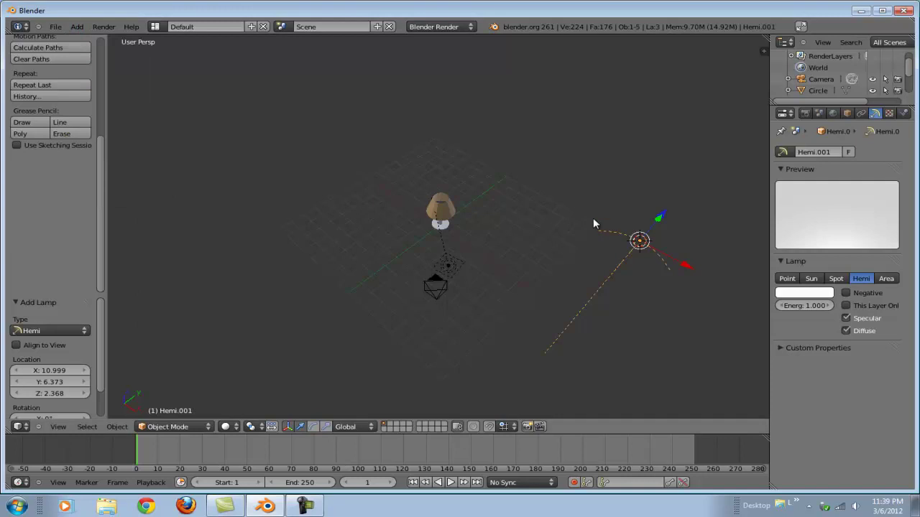
Rotate Hemi.001, finishing with a trackball rotation, so it faces the lampshade.
{"action": "key", "text": "r"}
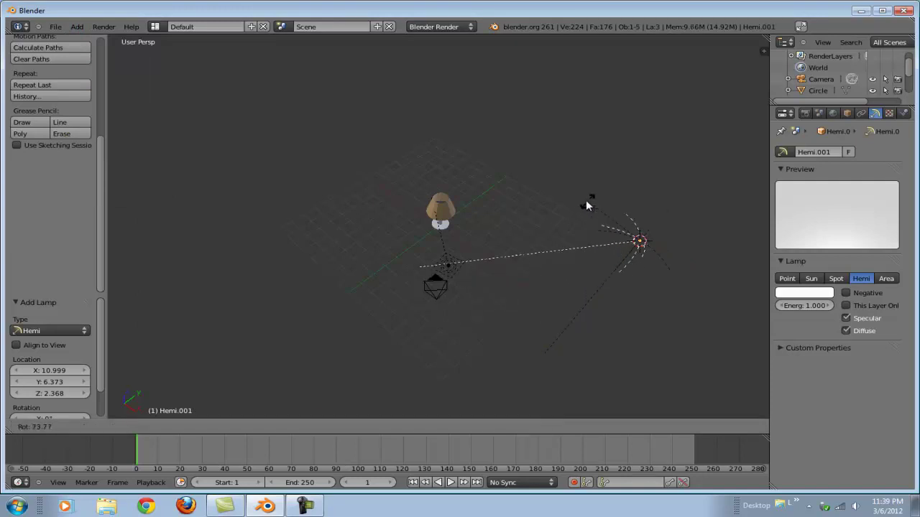
{"action": "left_click", "coordinate": [568, 122]}
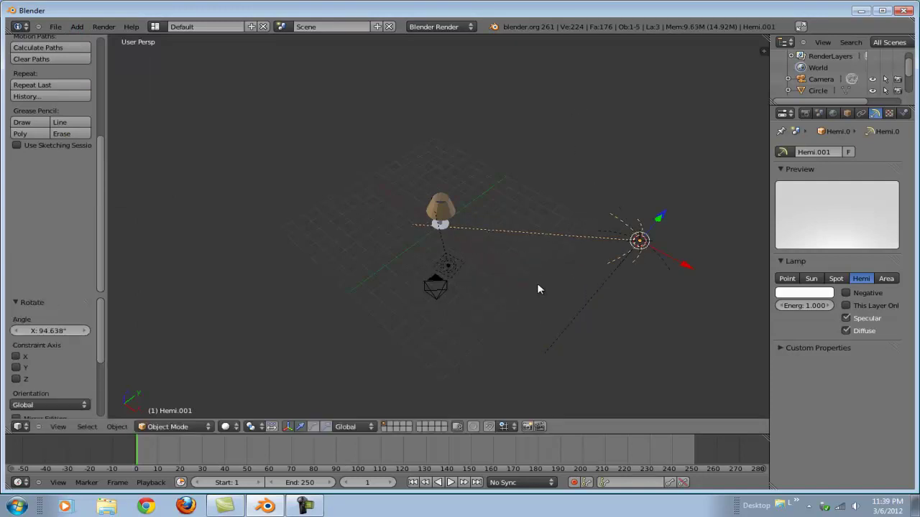
{"action": "middle_click_drag", "start_coordinate": [537, 283], "coordinate": [573, 211]}
{"action": "key", "text": "r"}
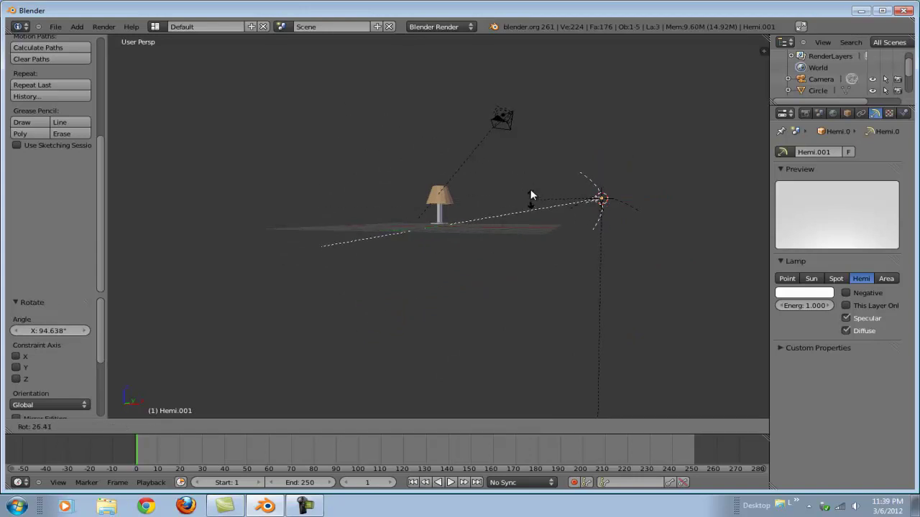
{"action": "left_click", "coordinate": [531, 189]}
{"action": "middle_click_drag", "start_coordinate": [530, 189], "coordinate": [695, 201]}
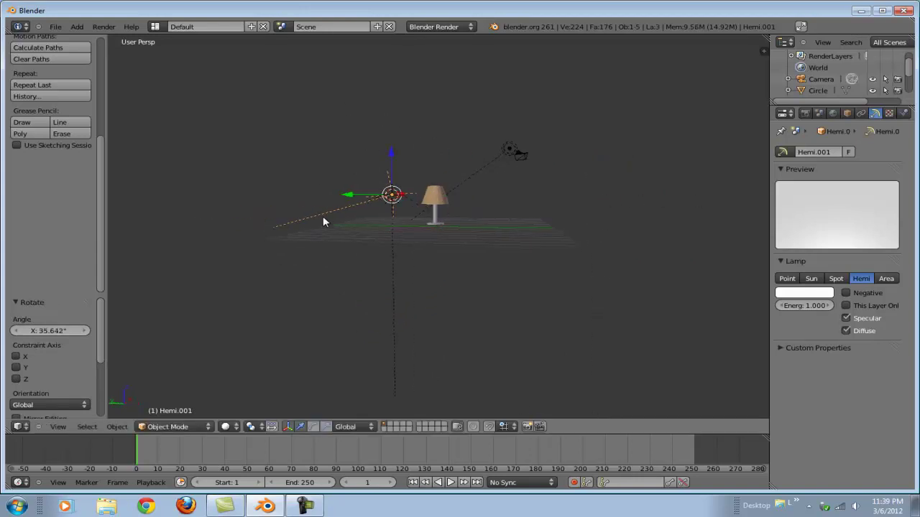
{"action": "key", "text": "r"}
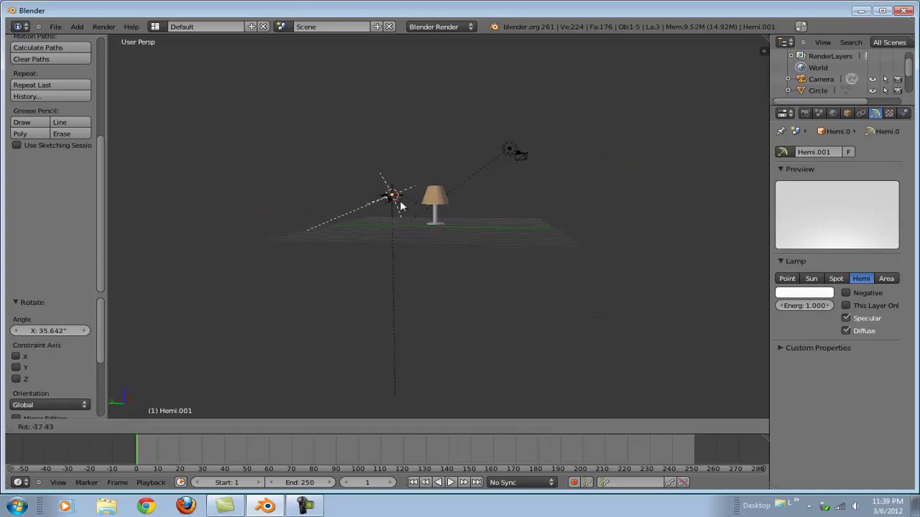
{"action": "key", "text": "r"}
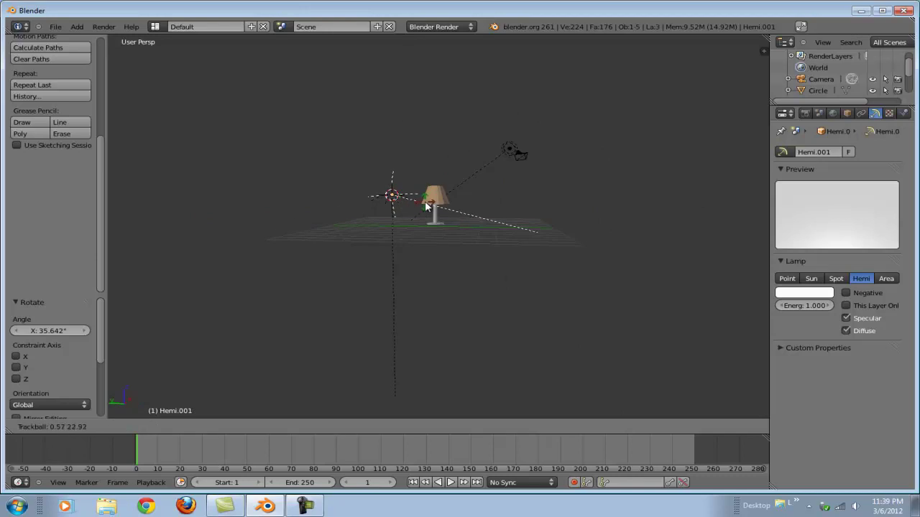
{"action": "left_click", "coordinate": [426, 206]}
{"action": "middle_click_drag", "start_coordinate": [425, 206], "coordinate": [676, 291]}
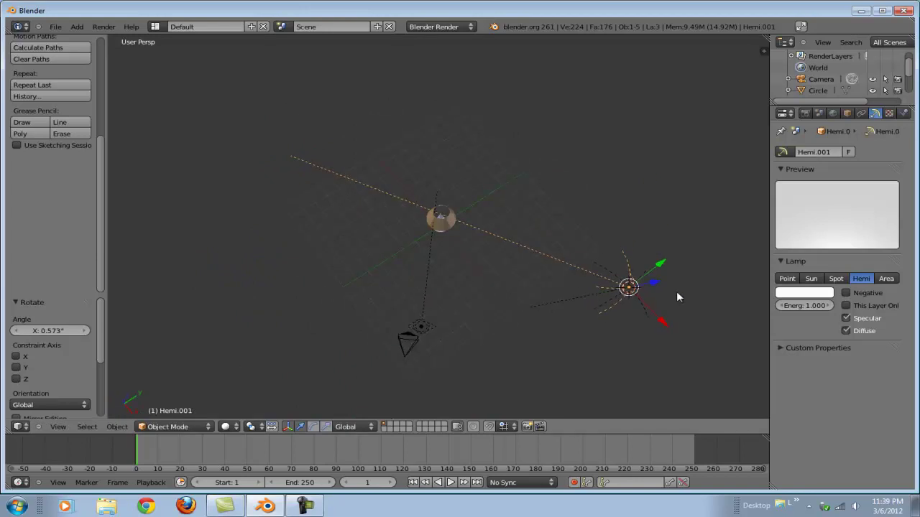
Lower Hemi.001's energy to 0.2 and duplicate it as Hemi.002.
{"action": "left_click", "coordinate": [808, 306]}
{"action": "key", "text": "BackSpace"}
{"action": "type", "text": ".2"}
{"action": "key", "text": "Return"}
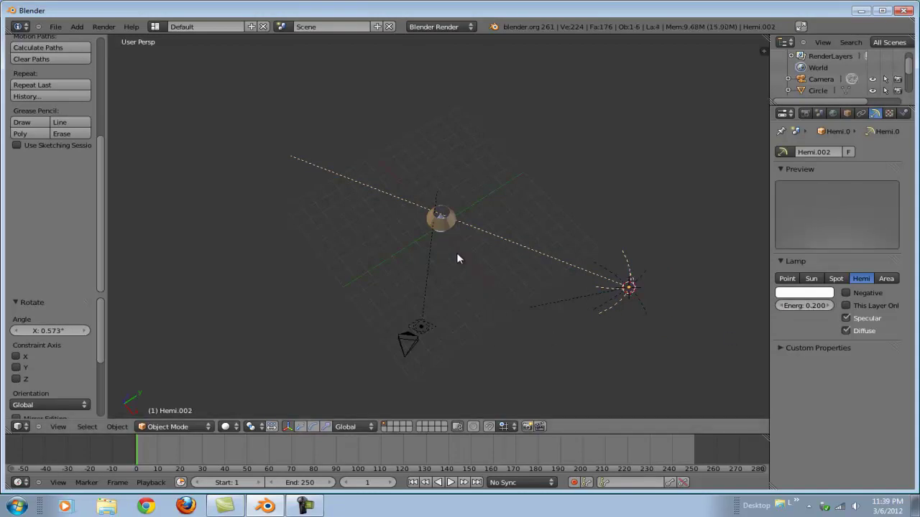
{"action": "key", "text": "shift+d"}
{"action": "left_click", "coordinate": [217, 225]}
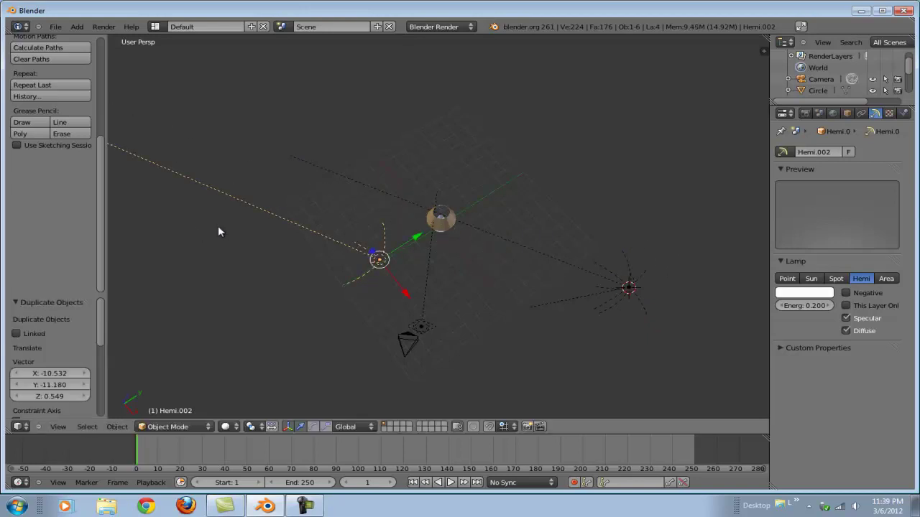
Rotate Hemi.002 by -41.253° and move it to the lamp's other side.
{"action": "key", "text": "r"}
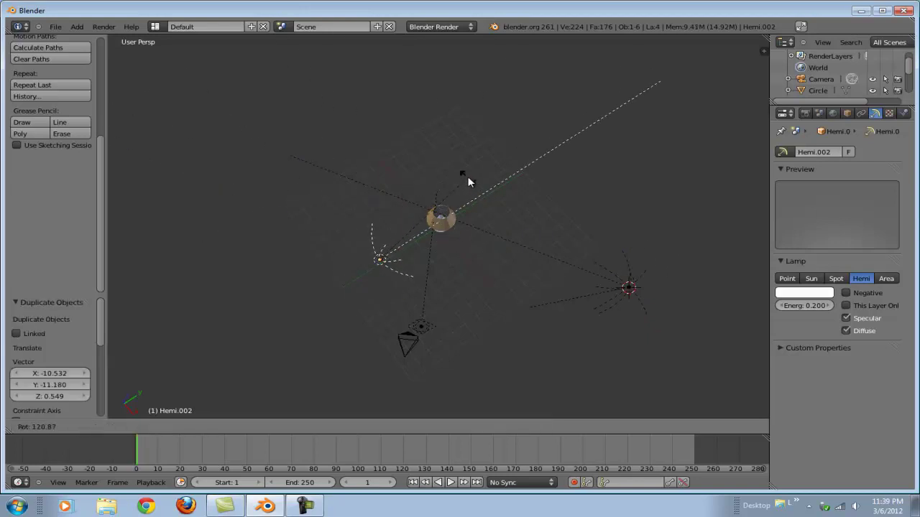
{"action": "left_click", "coordinate": [468, 181]}
{"action": "middle_click_drag", "start_coordinate": [391, 252], "coordinate": [308, 186]}
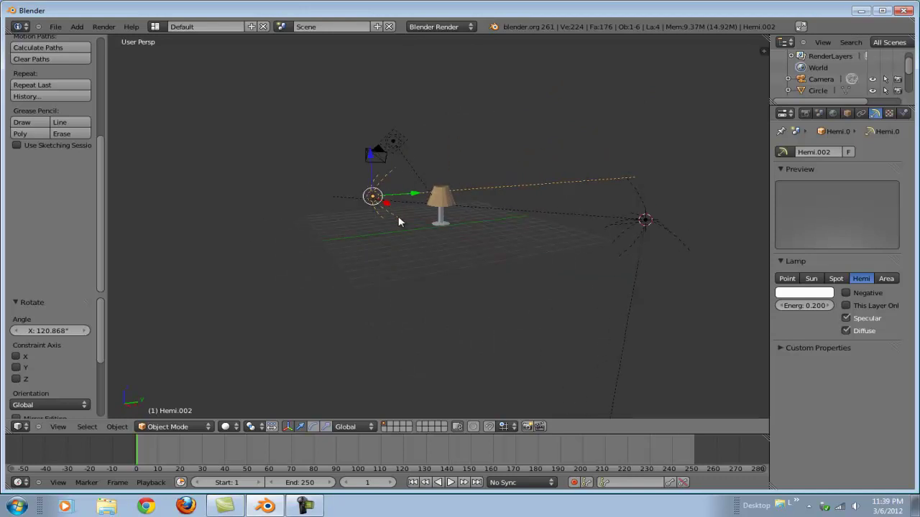
{"action": "key", "text": "r"}
{"action": "key", "text": "r"}
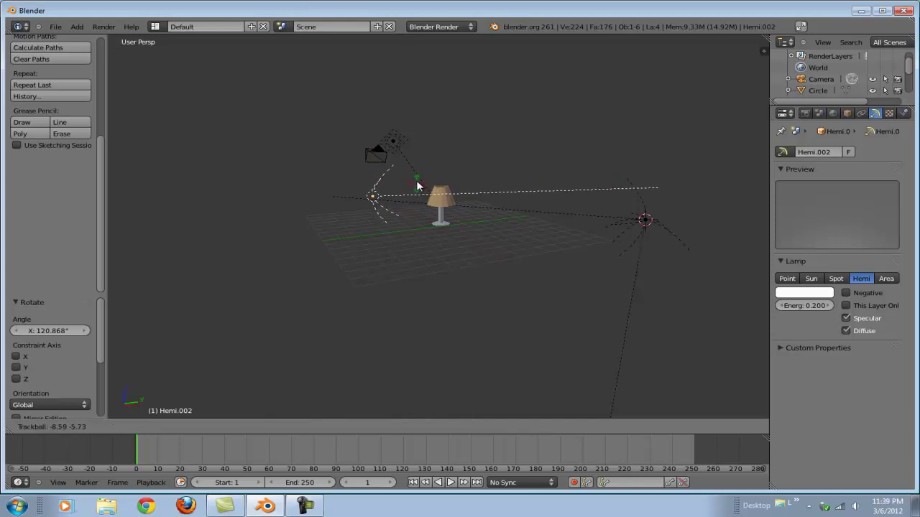
{"action": "left_click", "coordinate": [422, 151]}
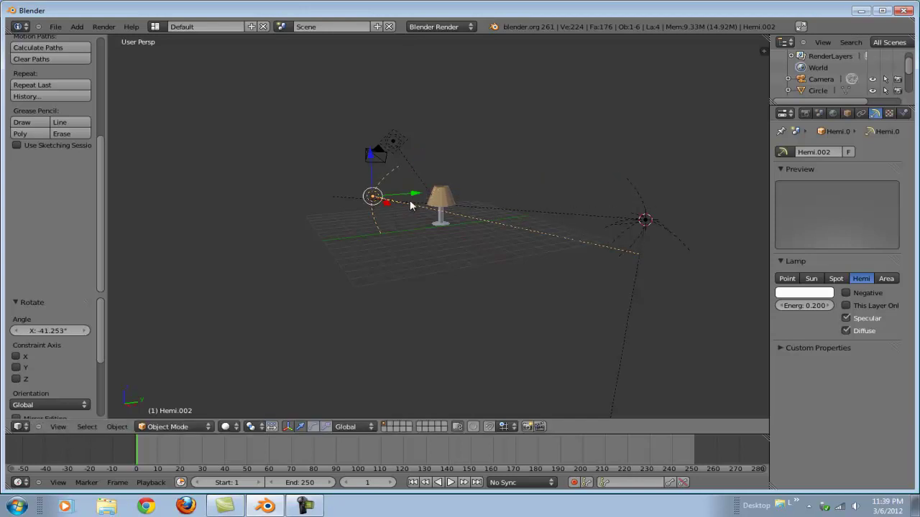
{"action": "middle_click_drag", "start_coordinate": [411, 207], "coordinate": [460, 274]}
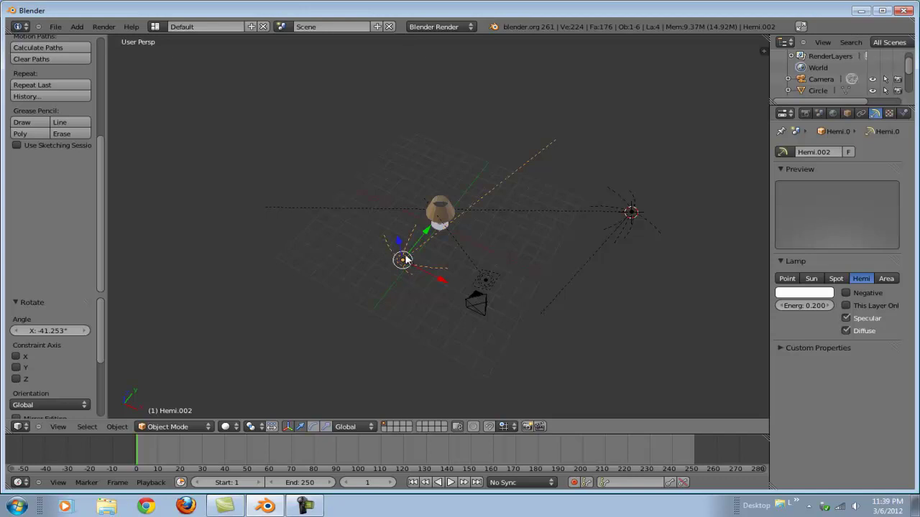
{"action": "left_click_drag", "start_coordinate": [405, 260], "coordinate": [370, 269]}
{"action": "middle_click_drag", "start_coordinate": [370, 269], "coordinate": [331, 299]}
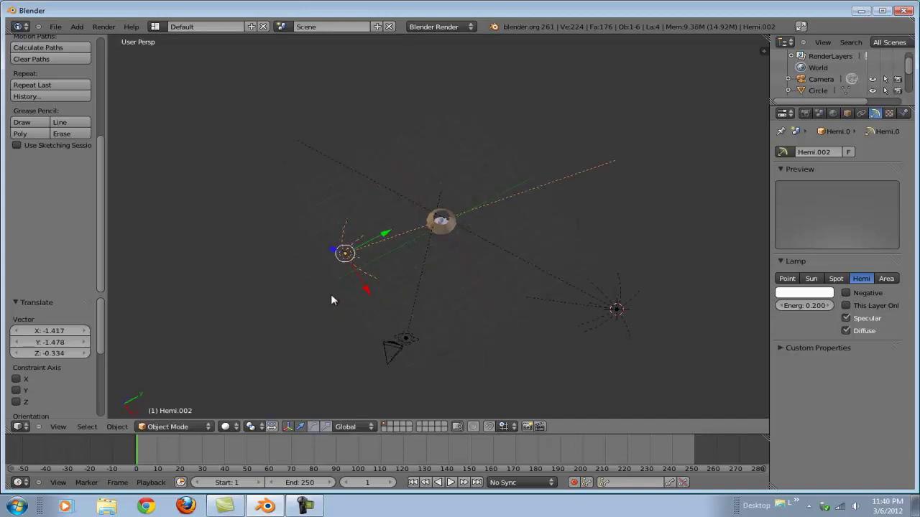
Move the duplicate fill light, then place Hemi.001 closer to the lamp.
{"action": "key", "text": "g"}
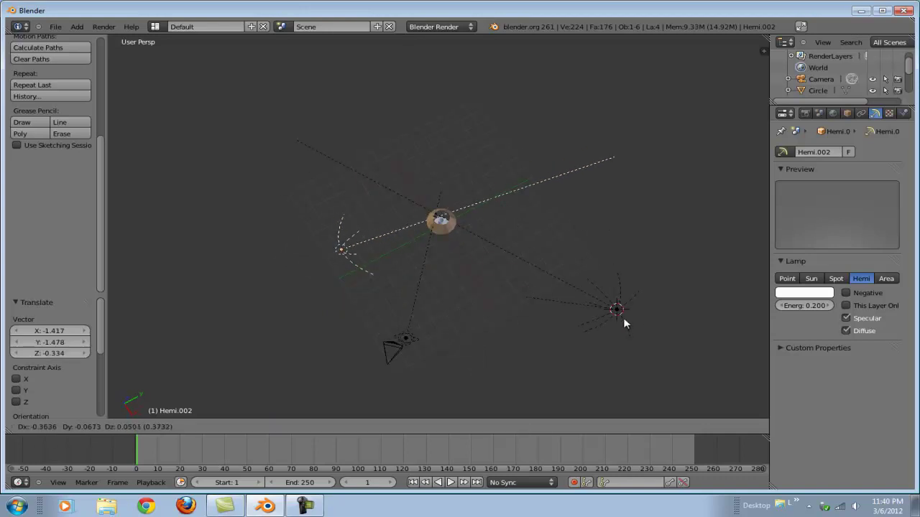
{"action": "left_click", "coordinate": [625, 318]}
{"action": "right_click", "coordinate": [616, 309]}
{"action": "key", "text": "g"}
{"action": "left_click", "coordinate": [555, 278]}
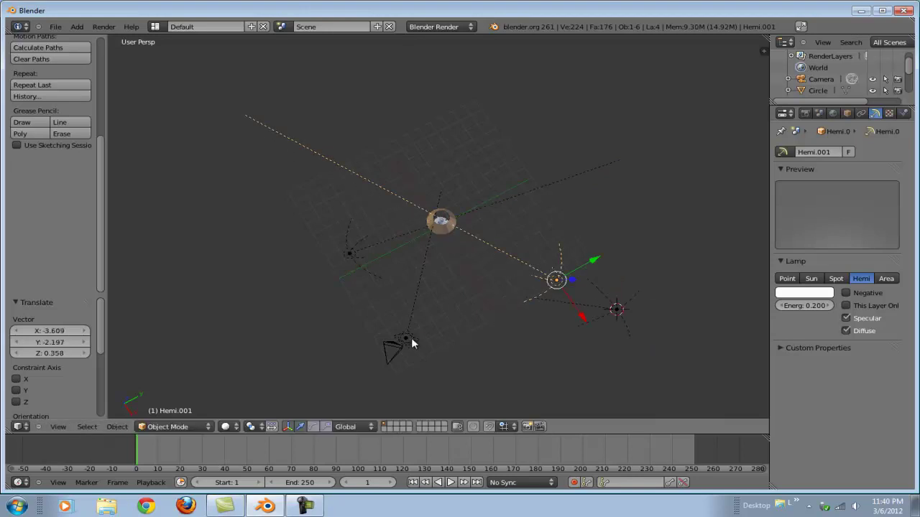
Delete the original full-strength Hemi light.
{"action": "right_click", "coordinate": [613, 312]}
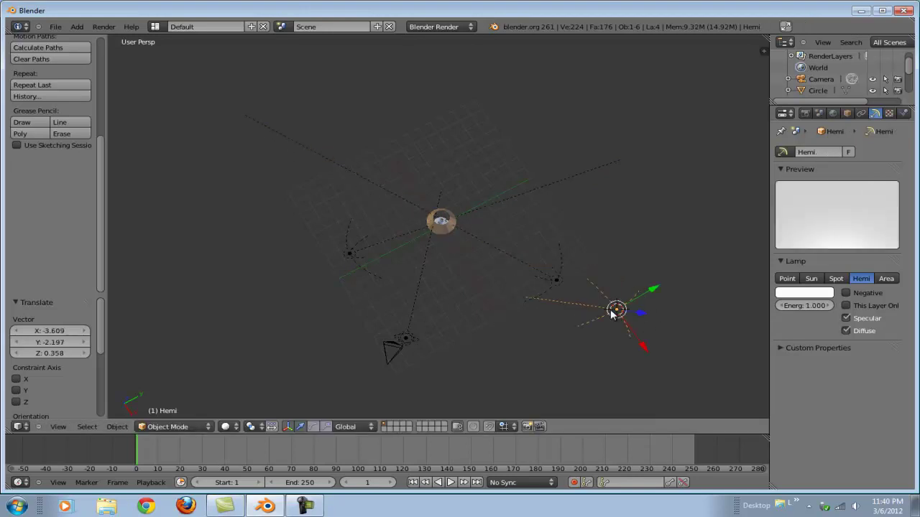
{"action": "key", "text": "x"}
{"action": "left_click", "coordinate": [585, 310]}
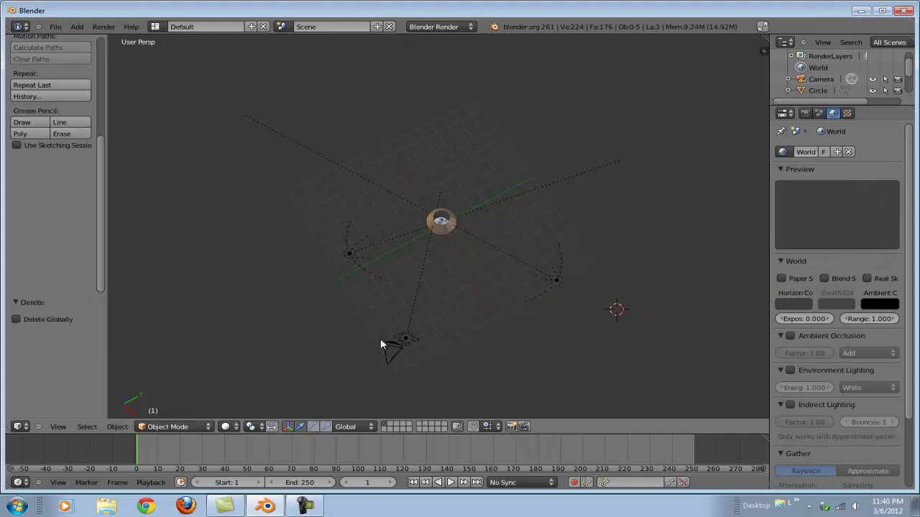
{"action": "right_click", "coordinate": [407, 339]}
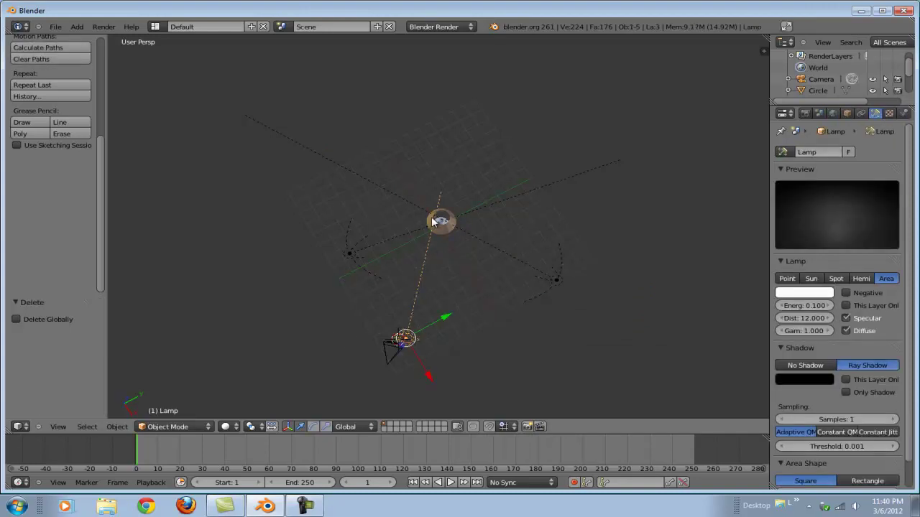
Move Hemi.001 to a new spot, shifted X -0.233 and Y -0.432.
{"action": "right_click", "coordinate": [553, 279]}
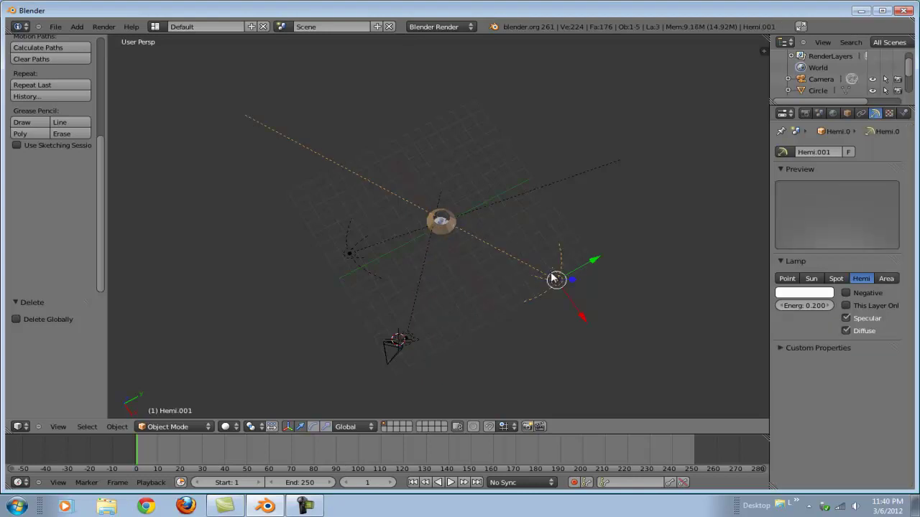
{"action": "key", "text": "g"}
{"action": "left_click", "coordinate": [529, 268]}
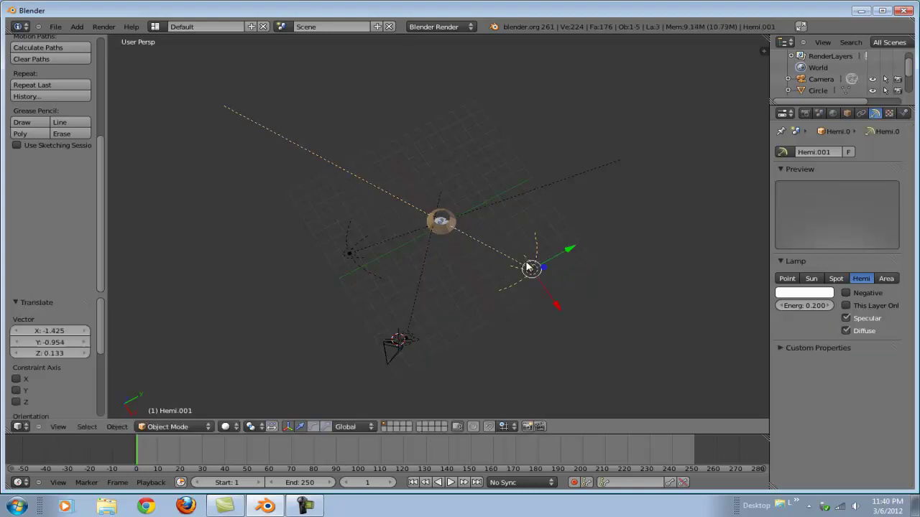
{"action": "middle_click_drag", "start_coordinate": [530, 284], "coordinate": [579, 252]}
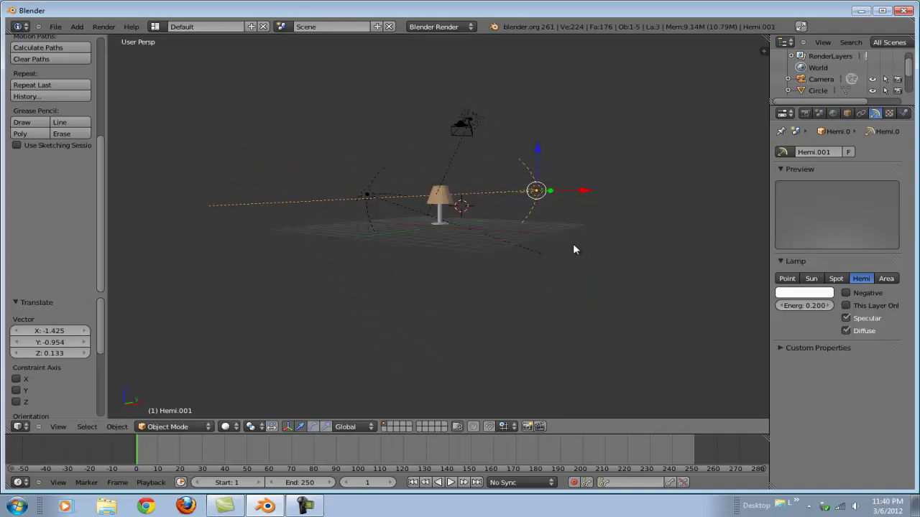
Rotate Hemi.001 to aim at the lamp, finishing with a 3.989° tilt about X.
{"action": "key", "text": "r"}
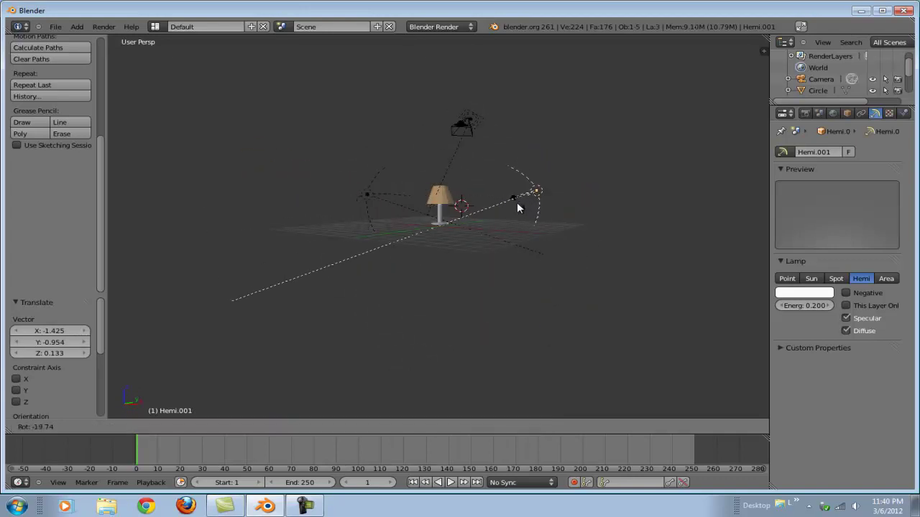
{"action": "left_click", "coordinate": [517, 201]}
{"action": "middle_click_drag", "start_coordinate": [516, 200], "coordinate": [689, 317]}
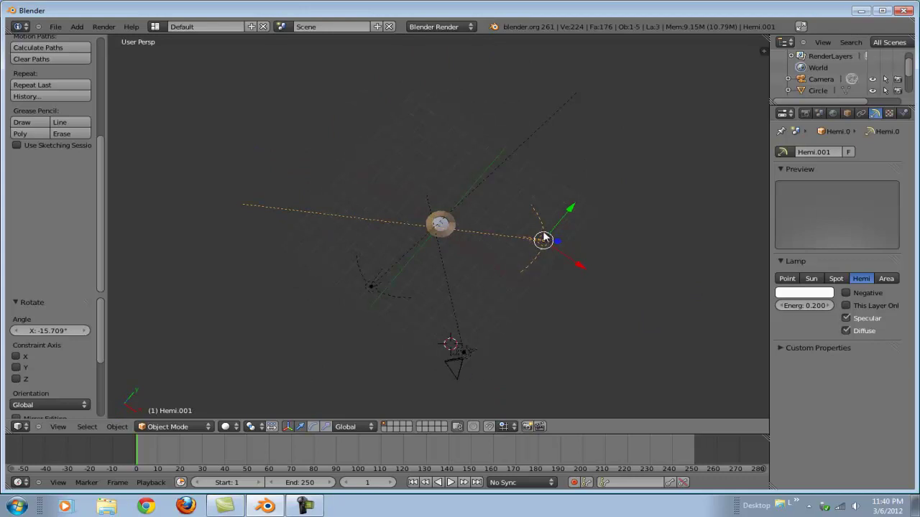
{"action": "key", "text": "r"}
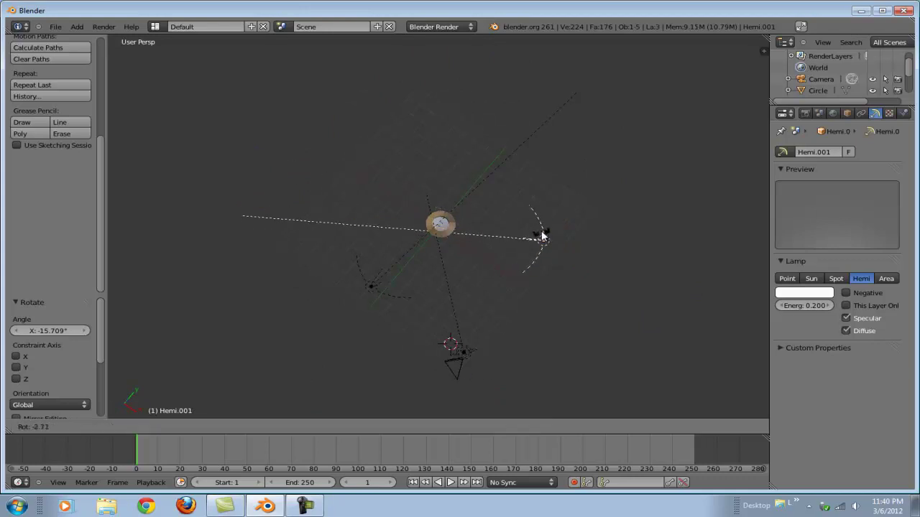
{"action": "left_click", "coordinate": [542, 237]}
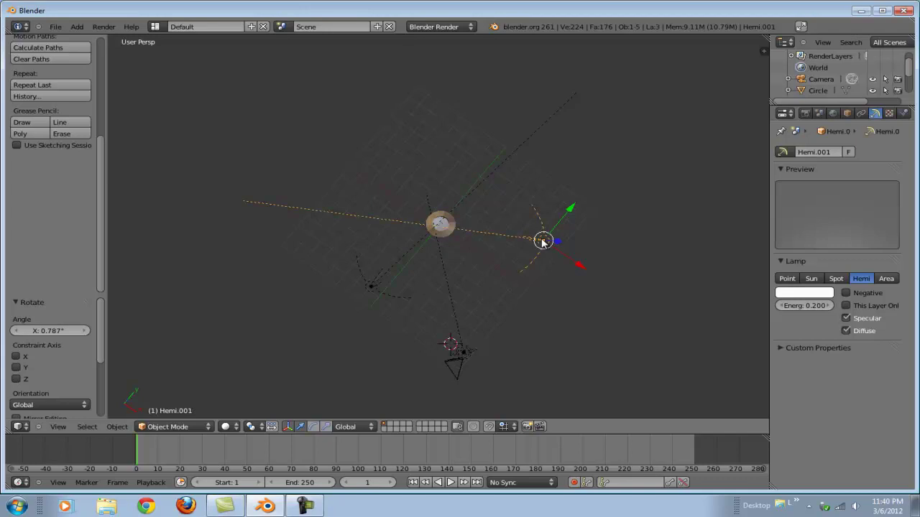
{"action": "right_click_drag", "start_coordinate": [543, 240], "coordinate": [535, 244]}
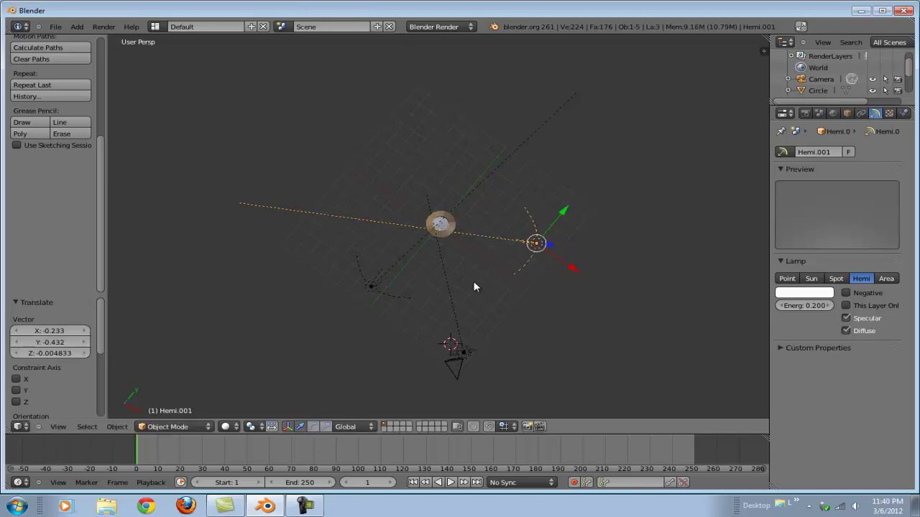
{"action": "key", "text": "r"}
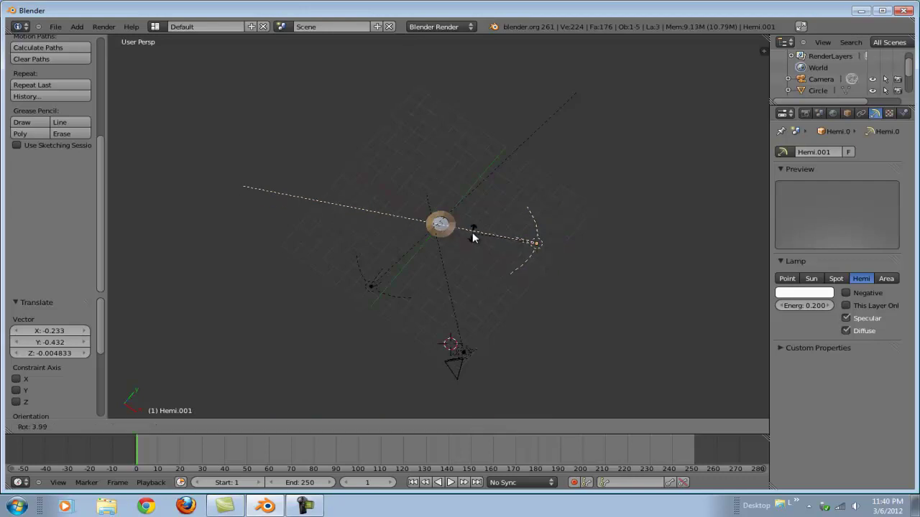
{"action": "left_click", "coordinate": [473, 237]}
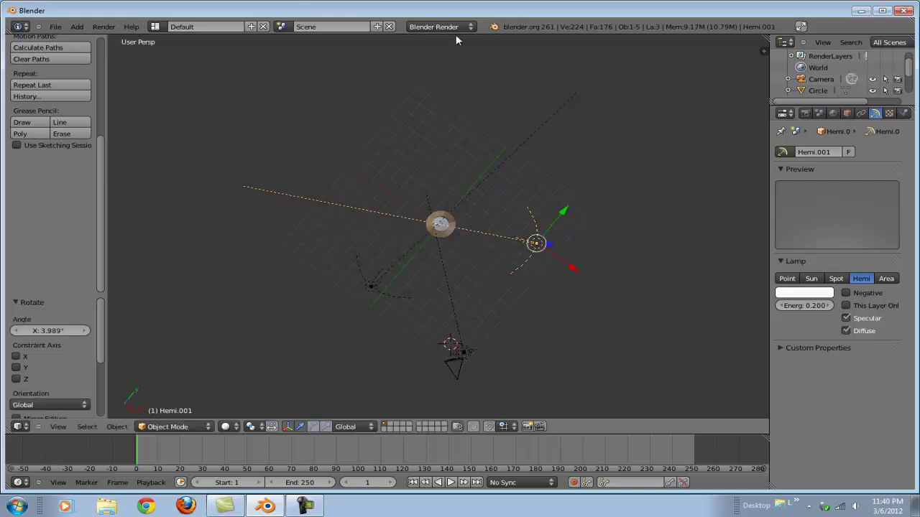
Render the frame with F12 to view the tan shade and wooden base under the new lighting.
{"action": "key", "text": "F12"}
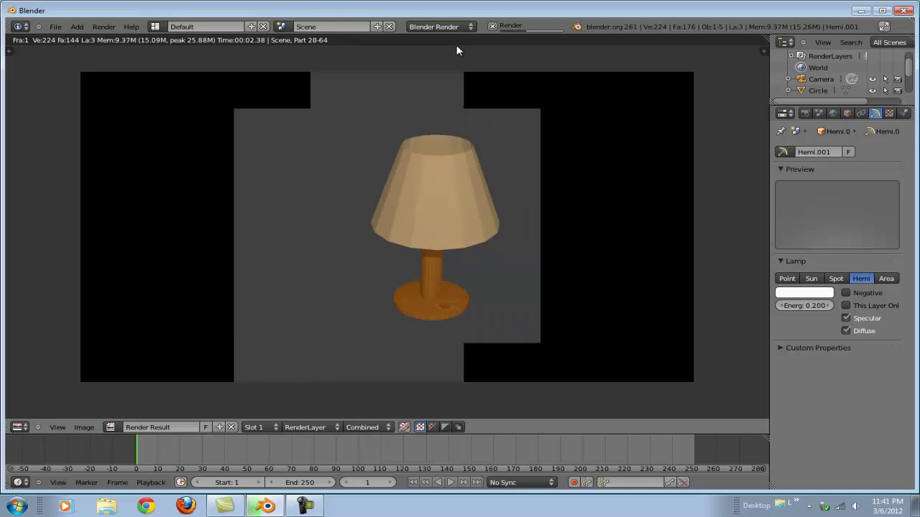